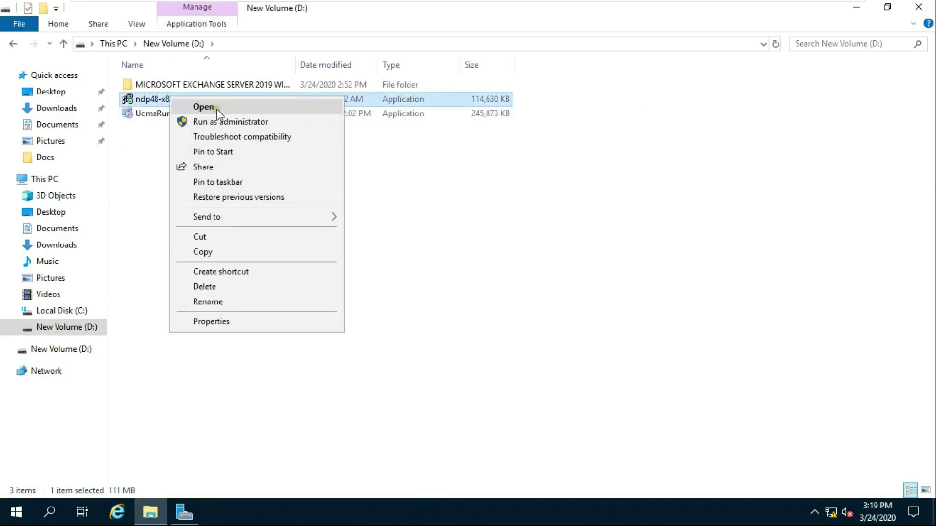
# Install .NET Framework 4.8 from ndp48-x86-x64-allos-enu, accepting the license terms, and restart the server immediately when setup finishes.
pyautogui.click(215, 110)
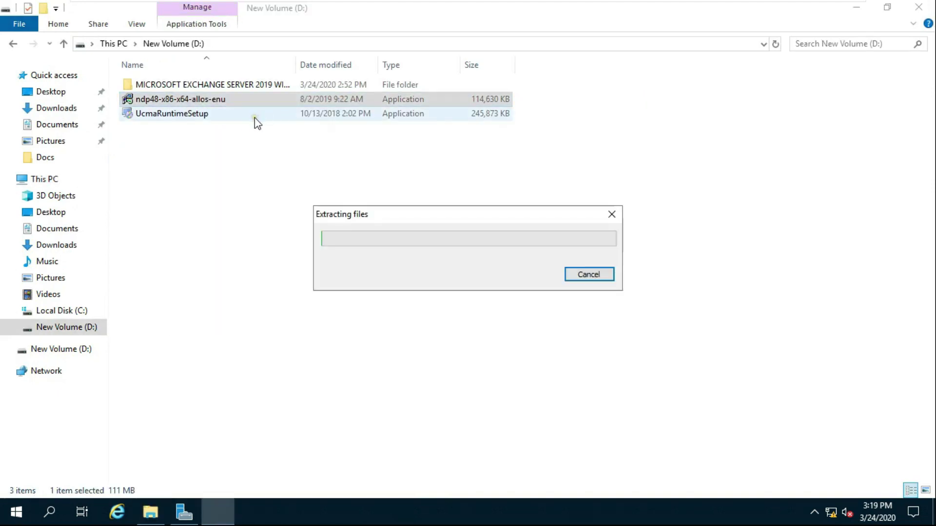
pyautogui.click(857, 7)
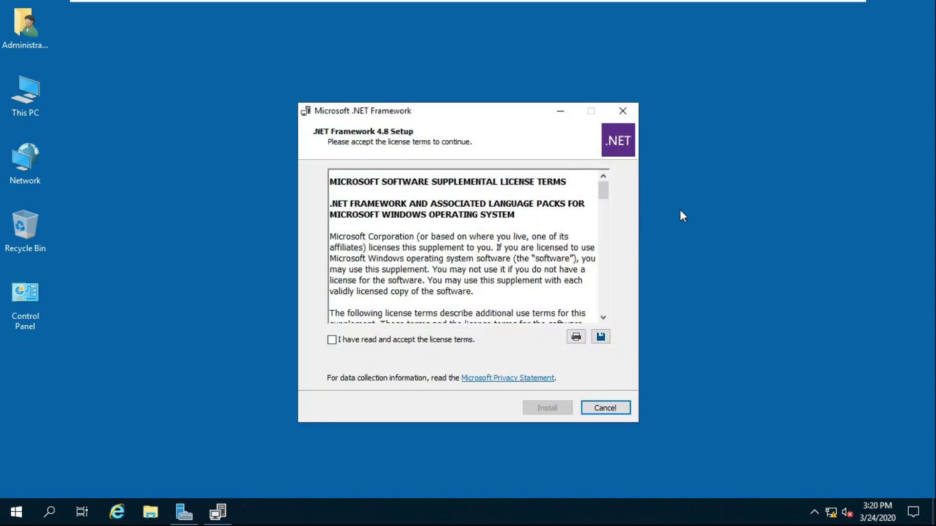
pyautogui.click(419, 339)
pyautogui.click(545, 407)
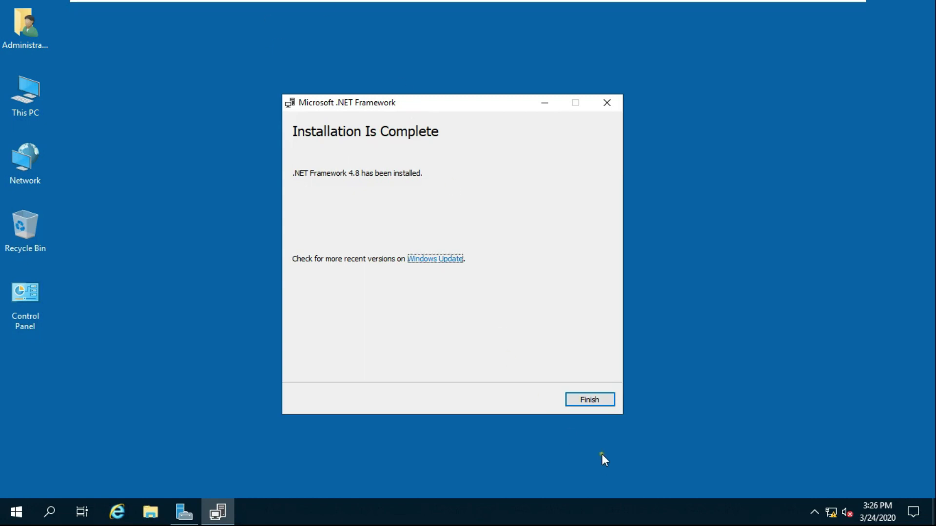
pyautogui.click(587, 399)
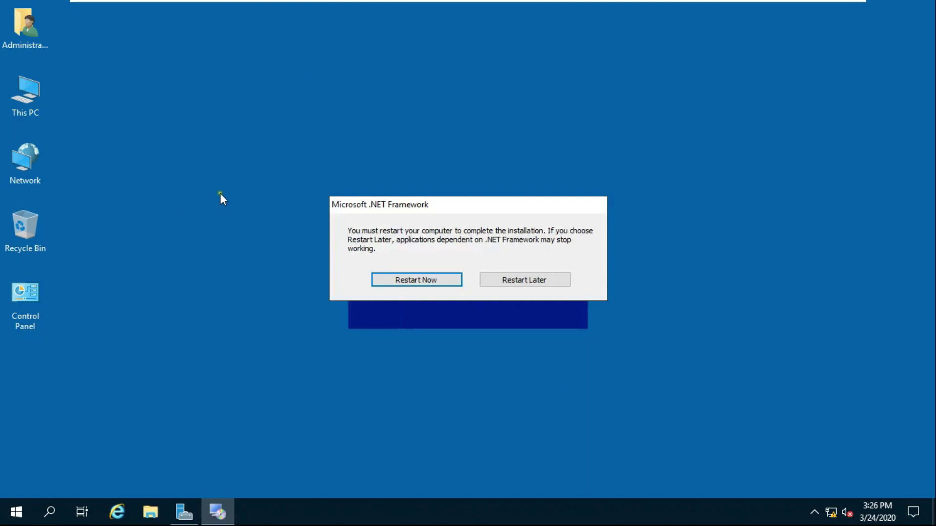
pyautogui.click(422, 279)
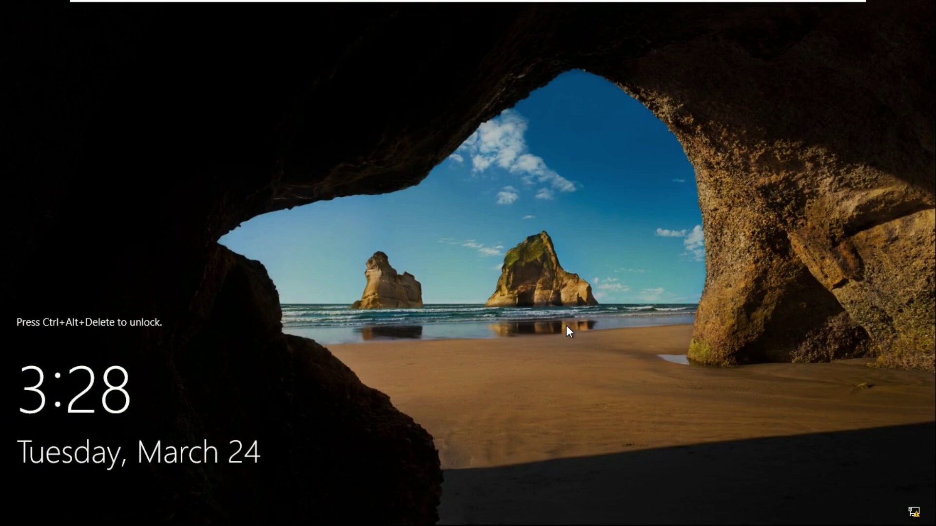
# Unlock the server and sign in to the administrator account with its password.
pyautogui.hotkey('ctrl', 'alt', 'Delete')
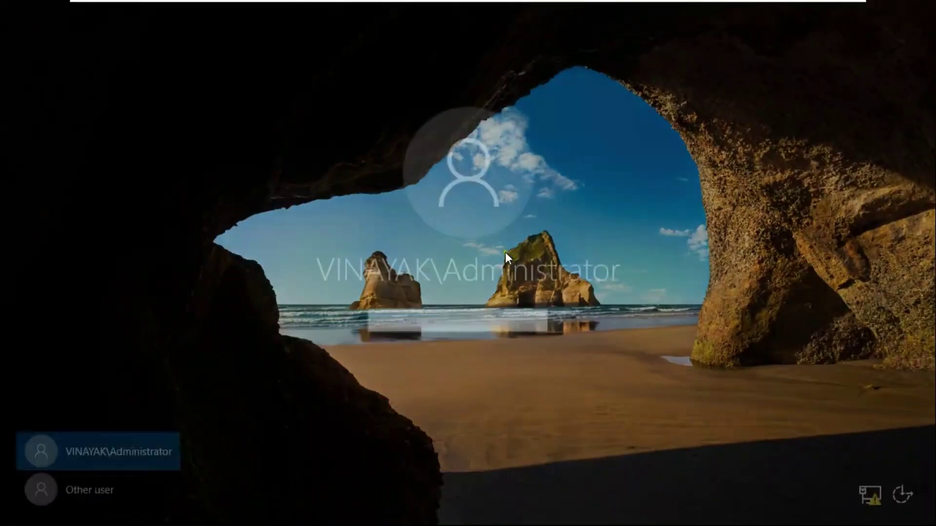
pyautogui.write('******')
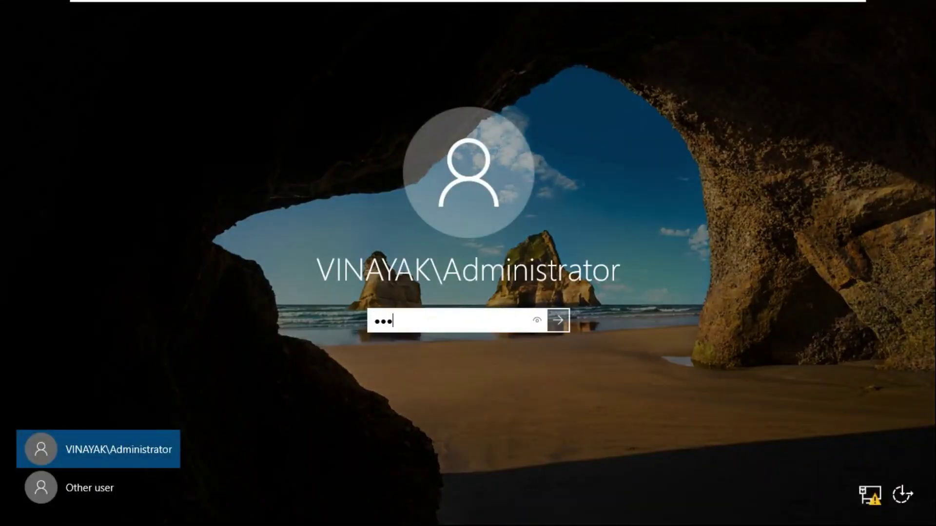
pyautogui.press('Return')
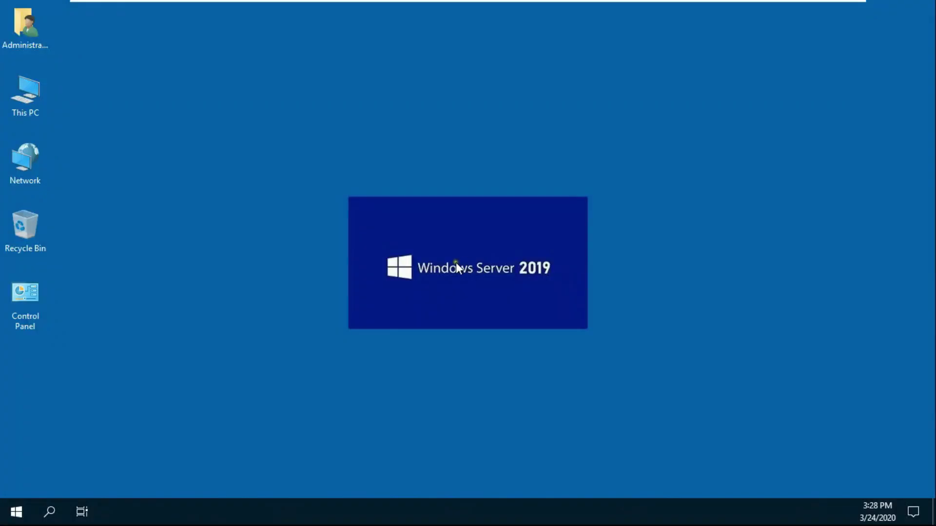
# Launch UcmaRuntimeSetup from New Volume (D:) and close the file window.
pyautogui.doubleClick(49, 103)
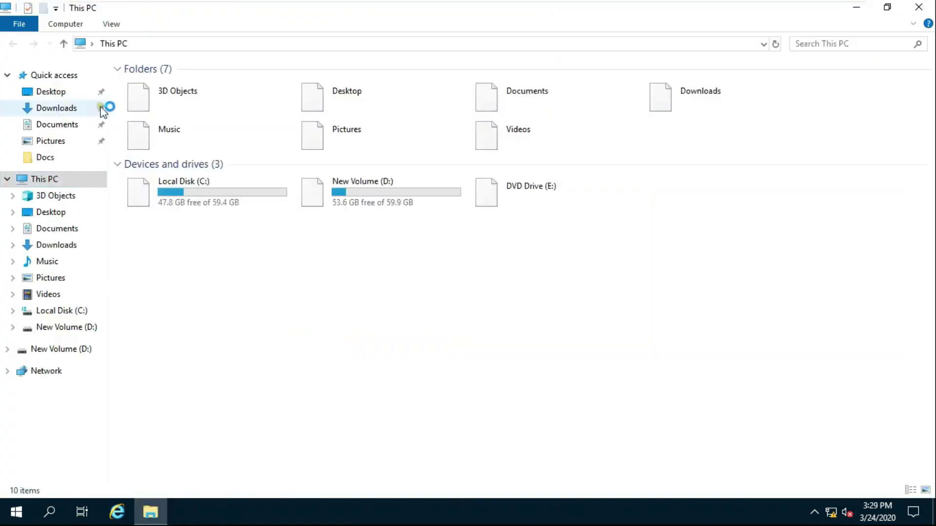
pyautogui.click(354, 201)
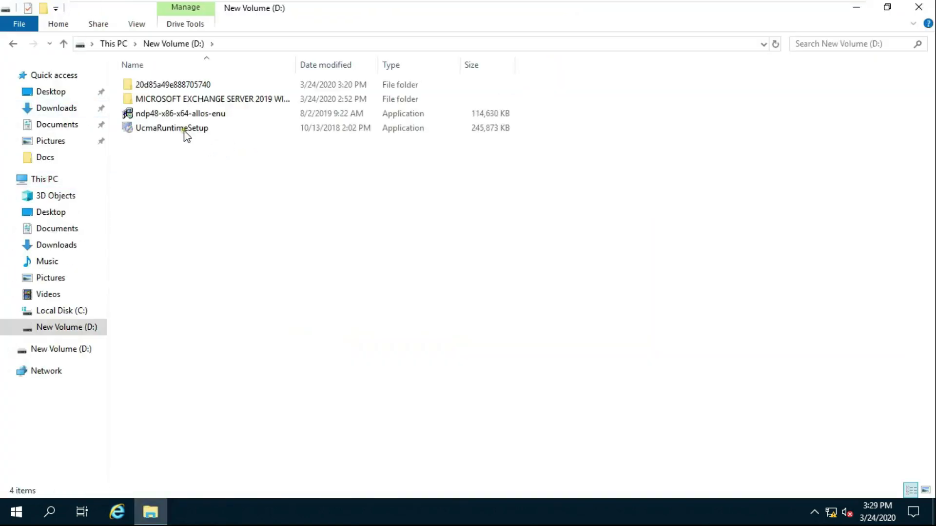
pyautogui.click(158, 129)
pyautogui.hotkey('shift', 'F10')
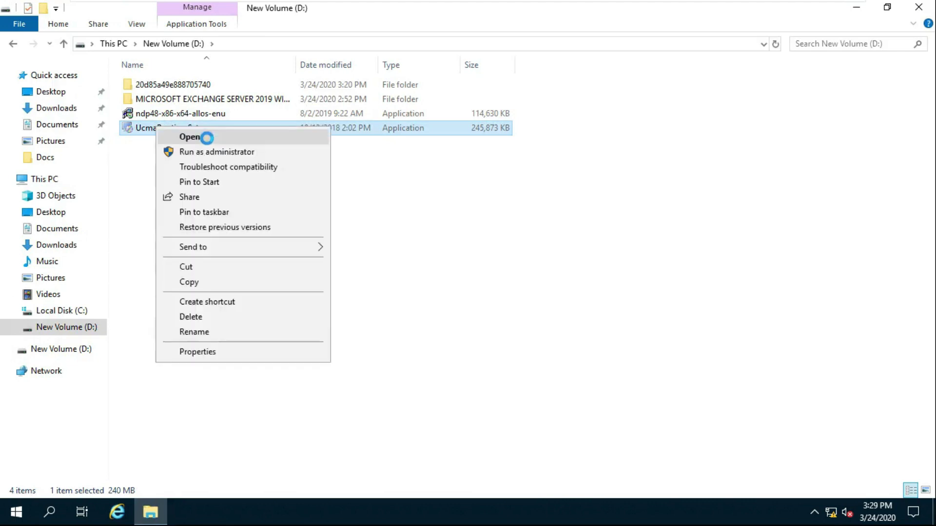
pyautogui.click(207, 138)
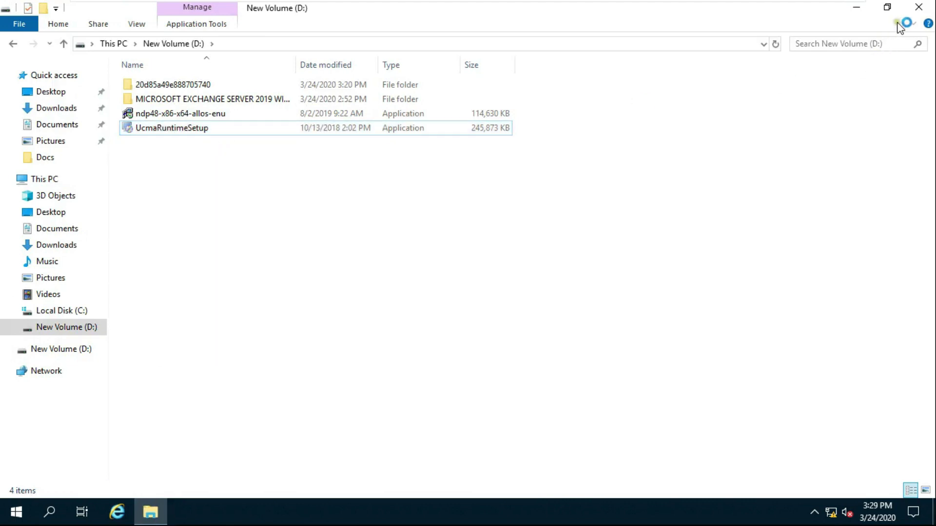
pyautogui.click(918, 7)
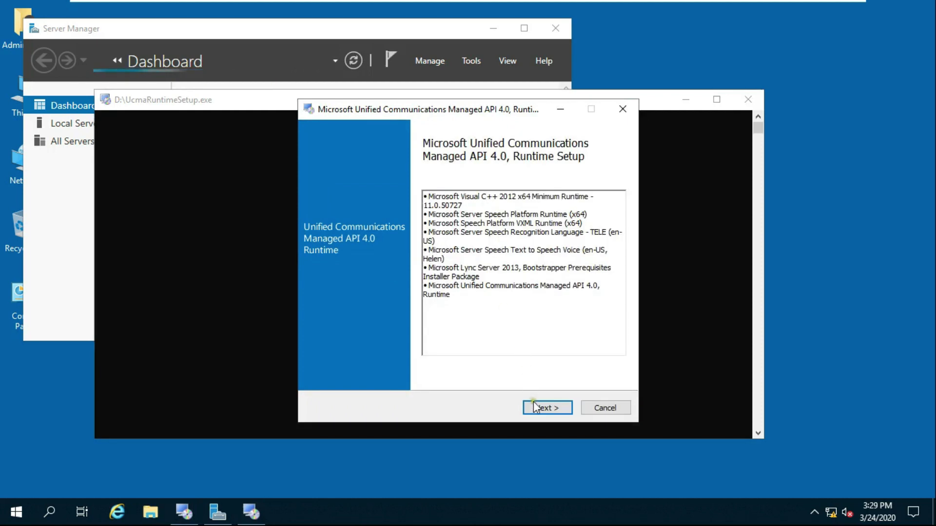
# Accept the license terms, install the Unified Communications Managed API 4.0 Runtime and finish its setup.
pyautogui.click(534, 406)
pyautogui.click(332, 296)
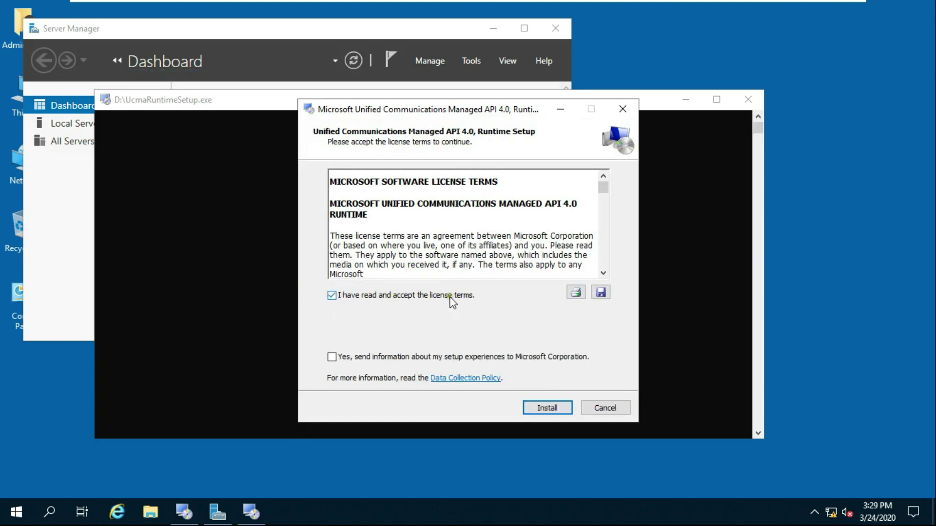
pyautogui.click(550, 408)
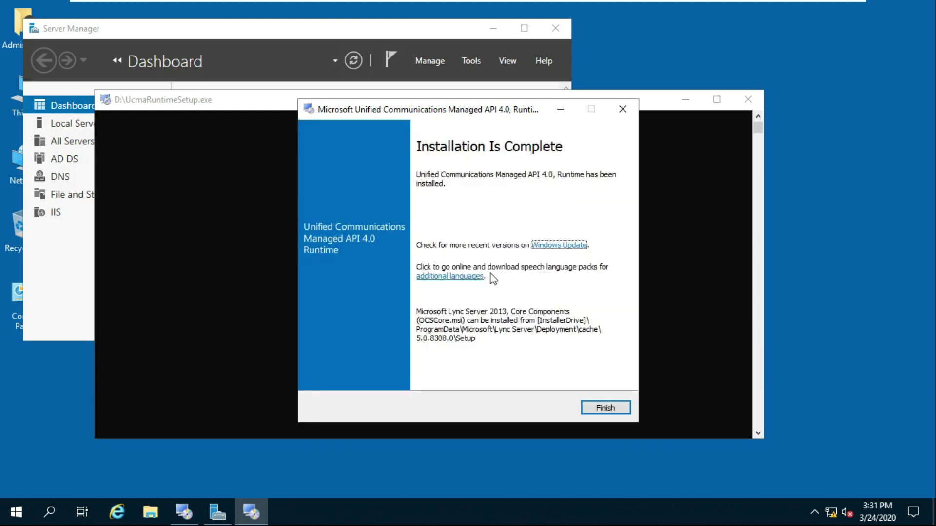
pyautogui.click(603, 408)
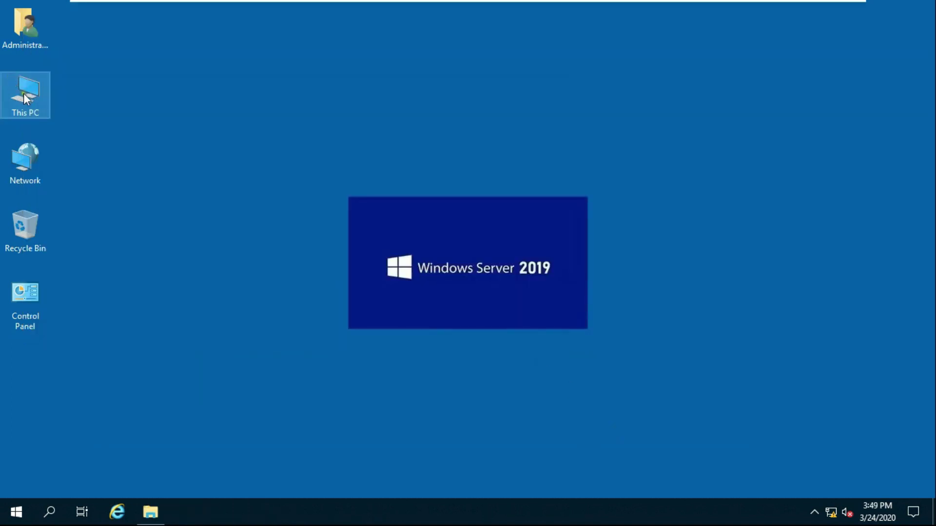
# Launch vcredist_x64 from New Volume (D:) and close the file window.
pyautogui.rightClick(29, 96)
pyautogui.click(52, 104)
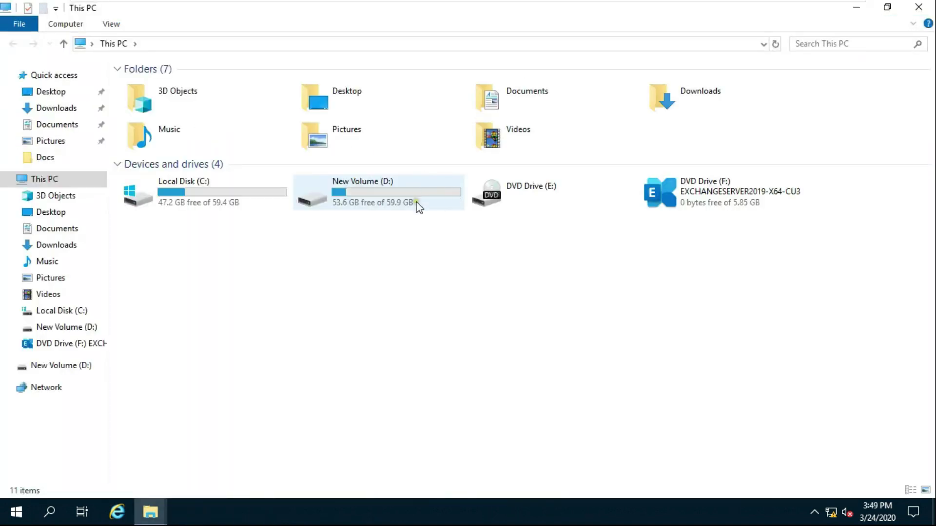
pyautogui.click(417, 207)
pyautogui.doubleClick(416, 207)
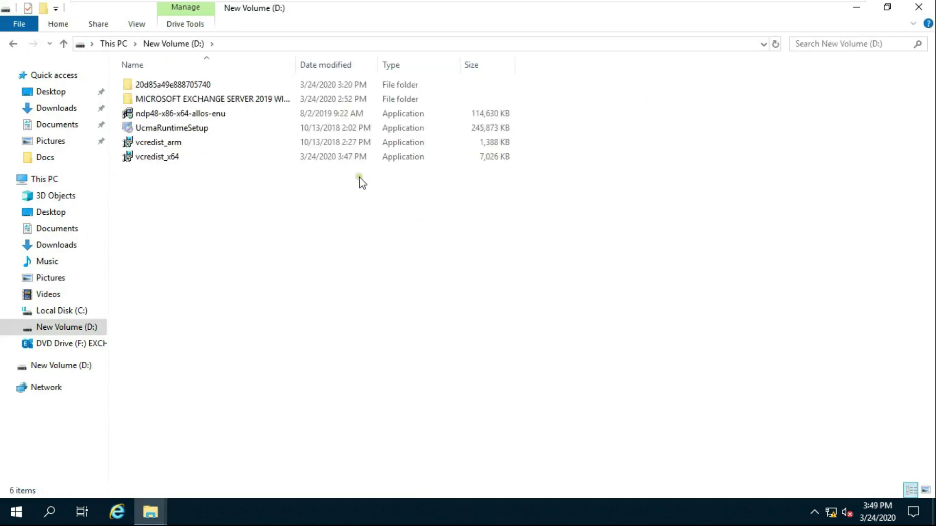
pyautogui.click(219, 142)
pyautogui.click(163, 158)
pyautogui.rightClick(161, 155)
pyautogui.click(193, 166)
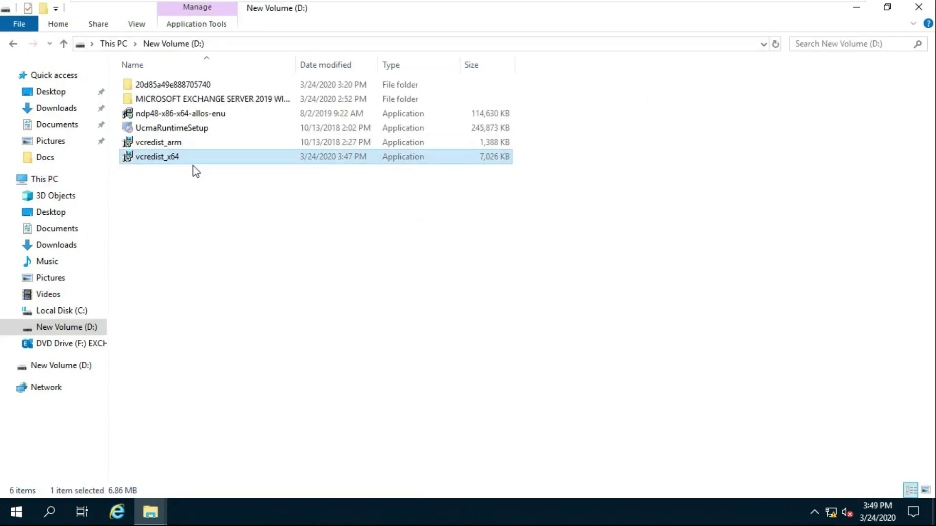
pyautogui.click(919, 7)
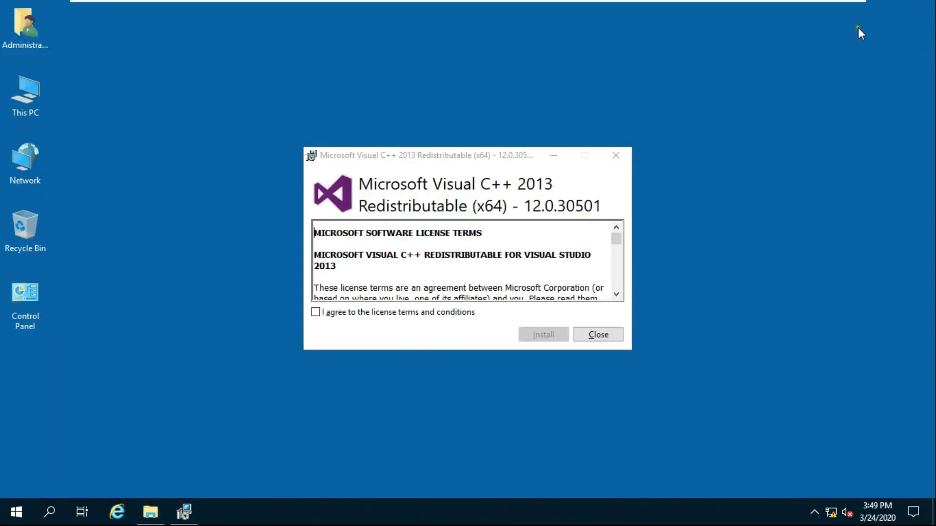
# Agree to the license terms, install the Microsoft Visual C++ 2013 Redistributable (x64) and close its setup.
pyautogui.click(326, 313)
pyautogui.click(541, 333)
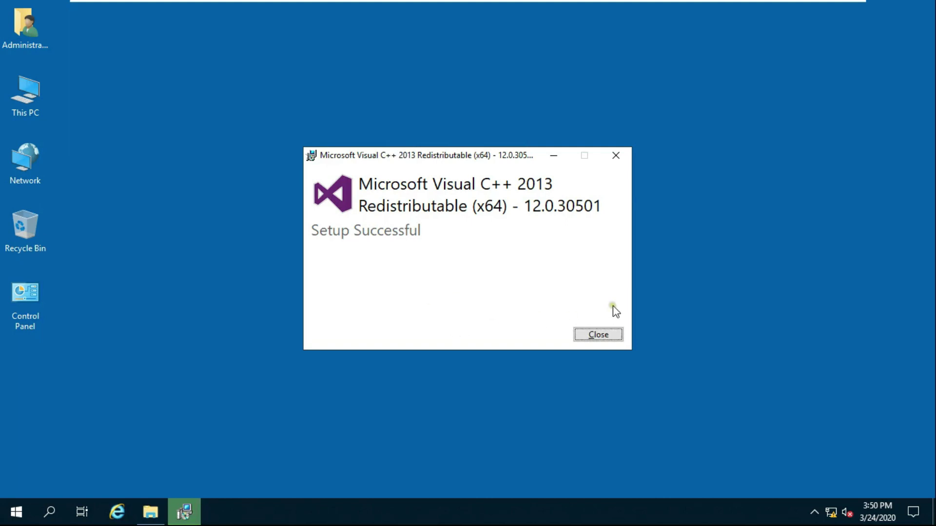
pyautogui.click(598, 335)
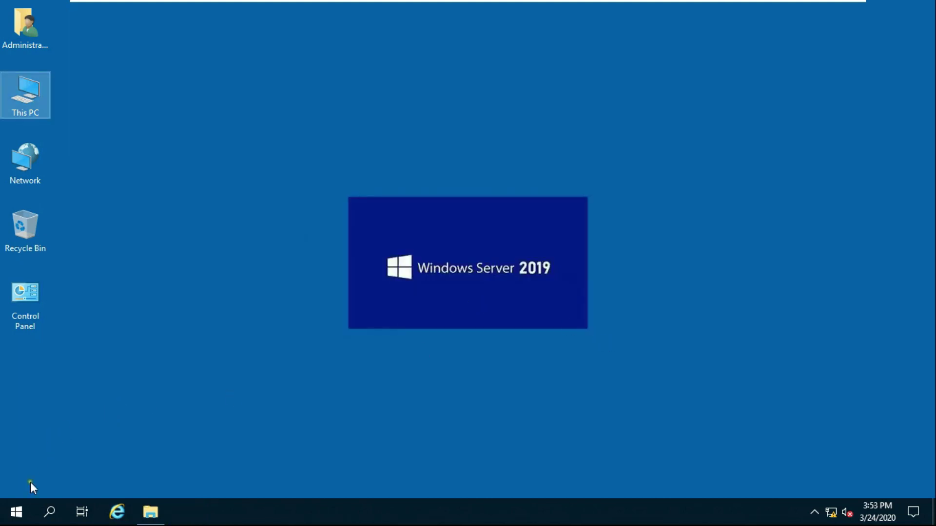
# Restart the server with the reason Other (Unplanned).
pyautogui.click(18, 512)
pyautogui.rightClick(27, 502)
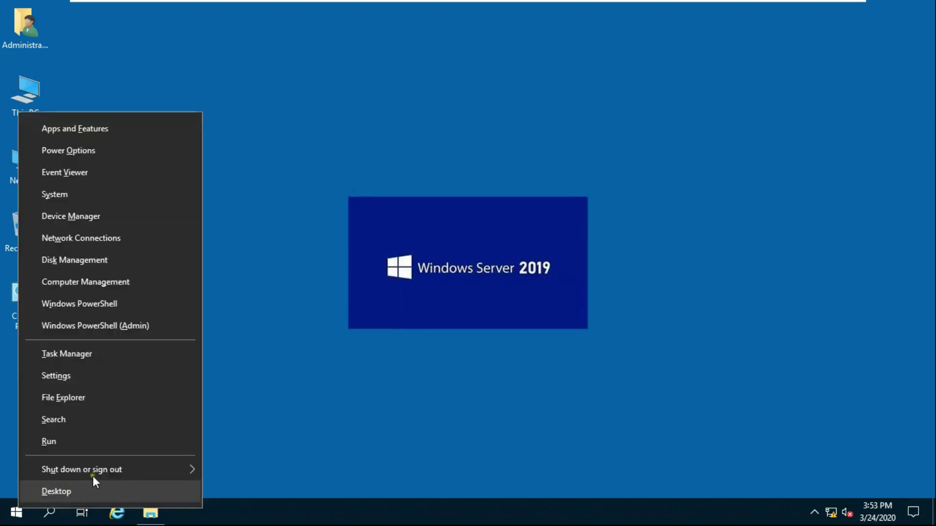
pyautogui.moveTo(119, 468)
pyautogui.click(252, 463)
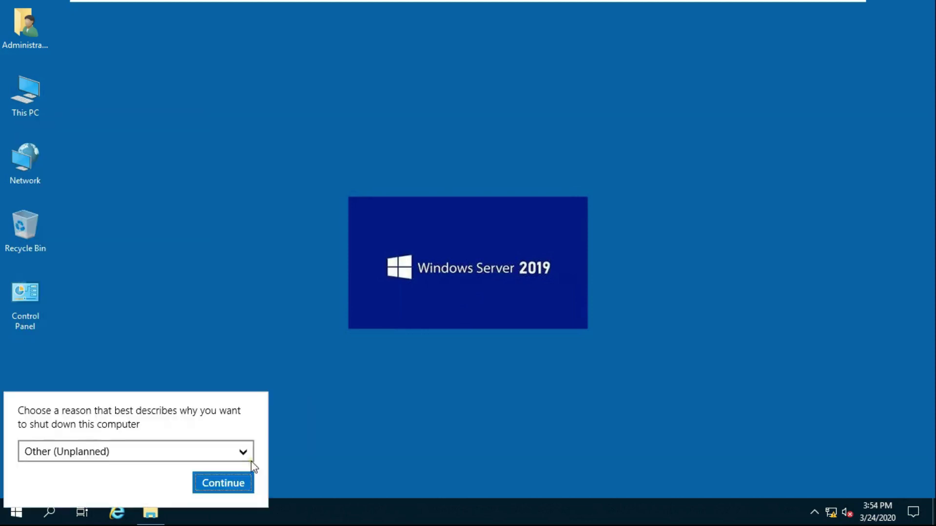
pyautogui.click(202, 479)
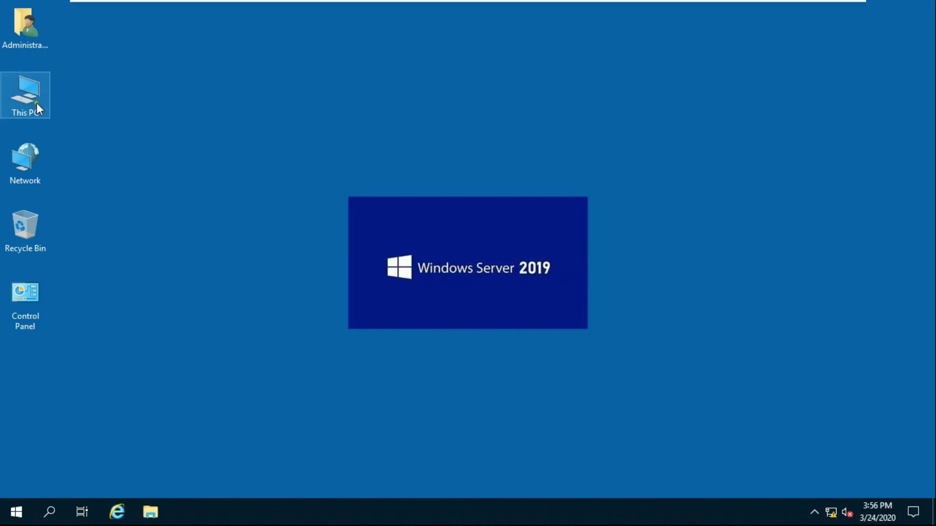
# Launch the Setup application from the EXCHANGESERVER2019-X64-CU3 disc in DVD Drive (F:) and close the file window.
pyautogui.rightClick(36, 101)
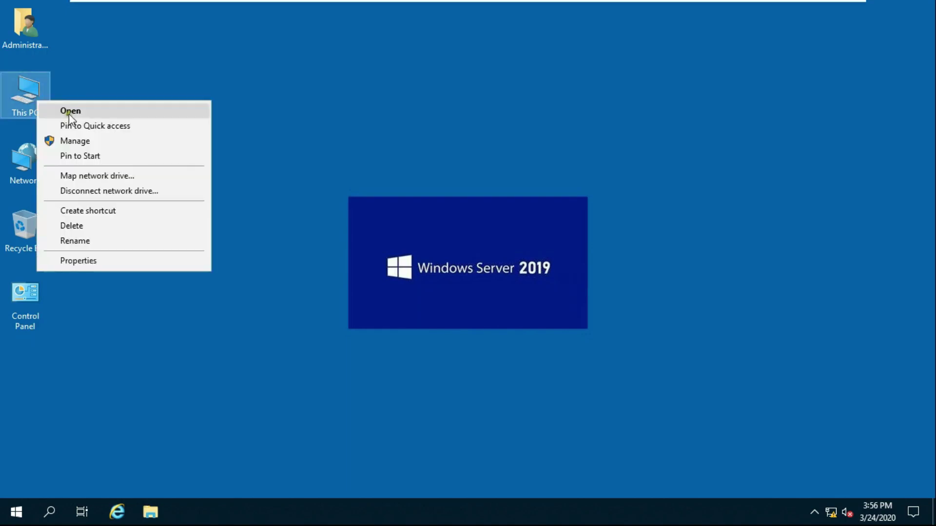
pyautogui.click(70, 112)
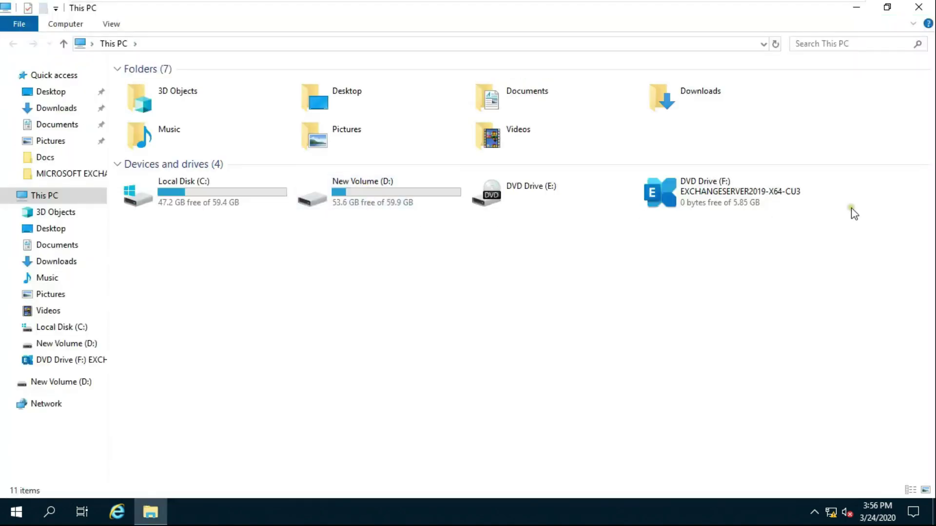
pyautogui.rightClick(692, 180)
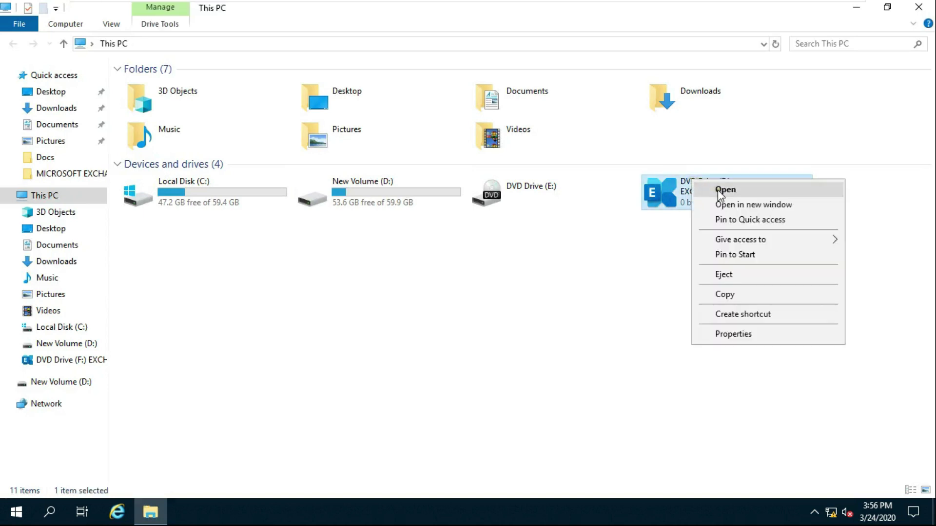
pyautogui.click(720, 193)
pyautogui.moveTo(930, 167); pyautogui.dragTo(931, 477)
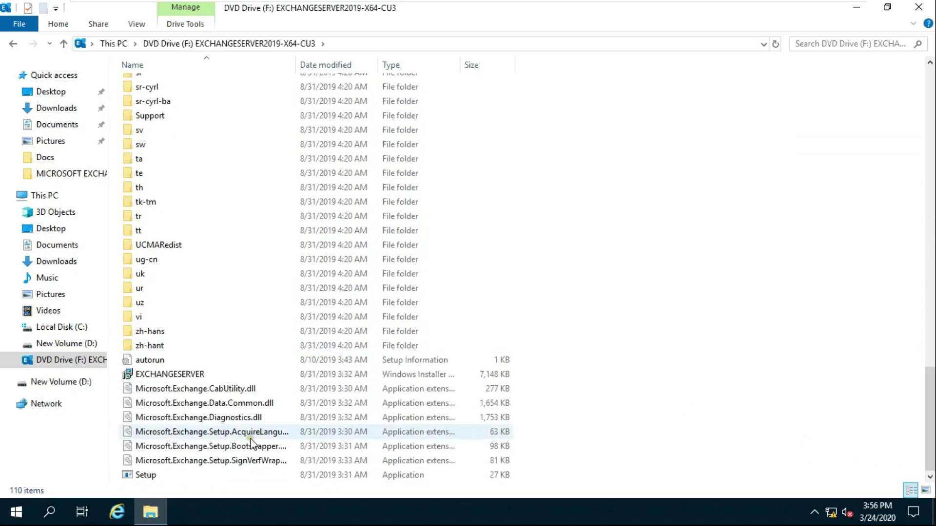
pyautogui.click(150, 477)
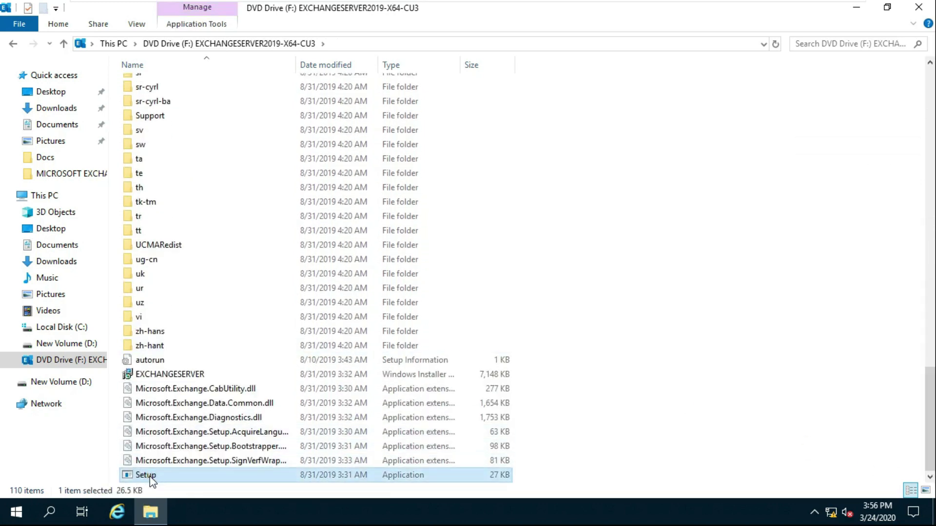
pyautogui.rightClick(152, 480)
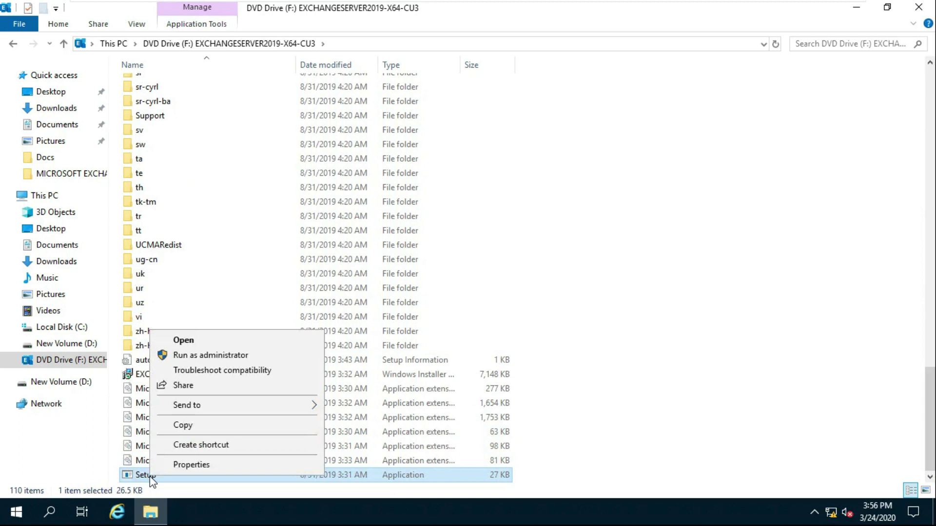
pyautogui.click(194, 341)
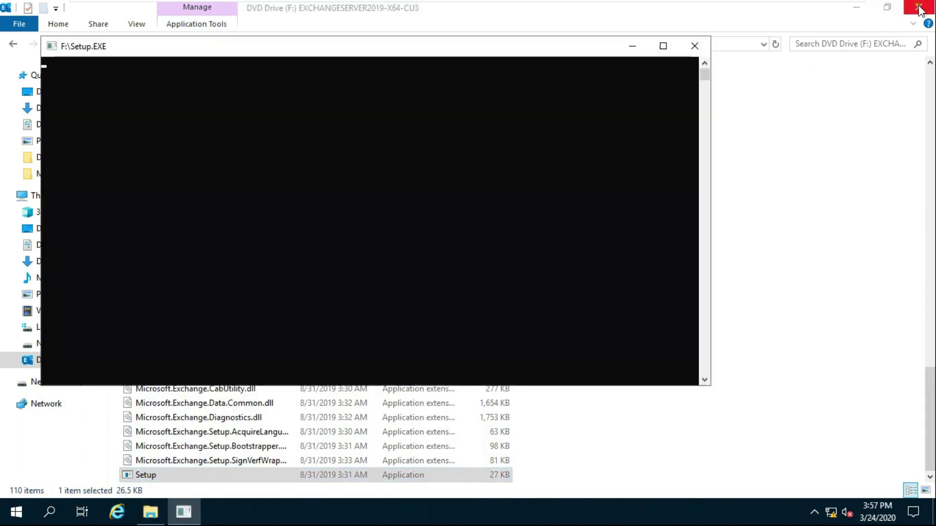
pyautogui.click(919, 8)
# Choose not to check for updates right now in the Exchange Server 2019 setup and continue to the Introduction page.
pyautogui.moveTo(379, 49); pyautogui.dragTo(444, 49)
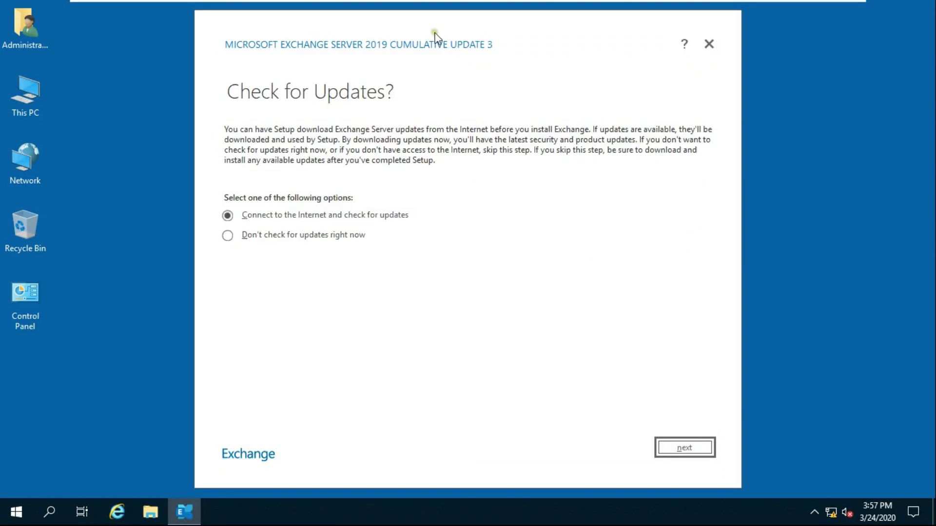
pyautogui.click(260, 235)
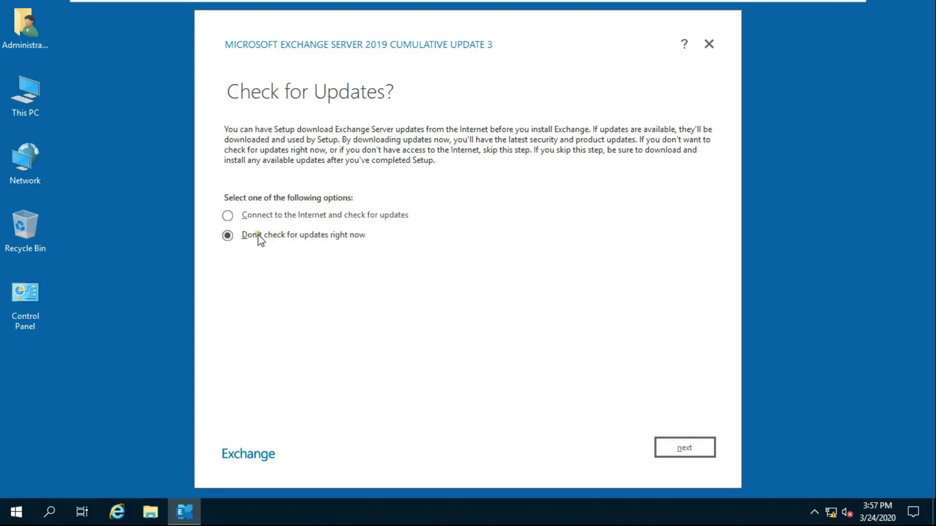
pyautogui.click(671, 448)
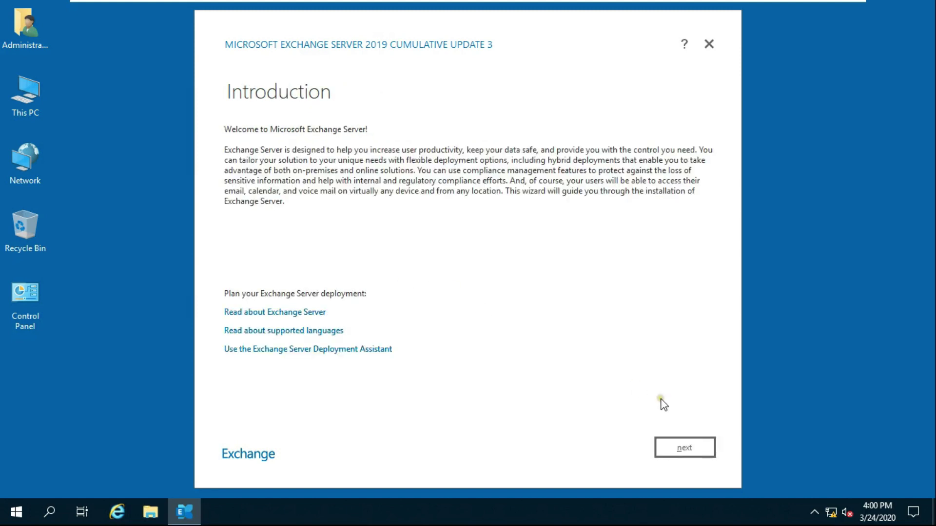
# Accept the Exchange Server license agreement and continue with the recommended settings to the server role selection.
pyautogui.click(681, 445)
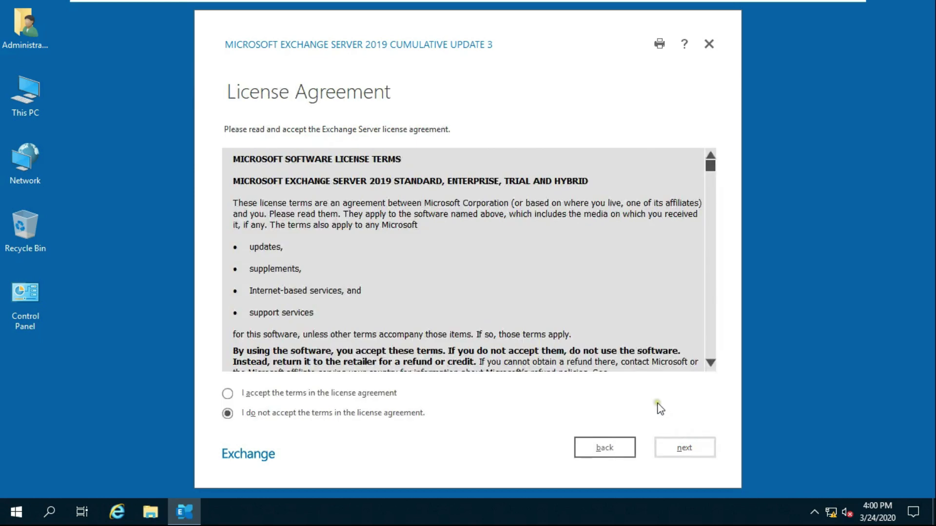
pyautogui.click(295, 396)
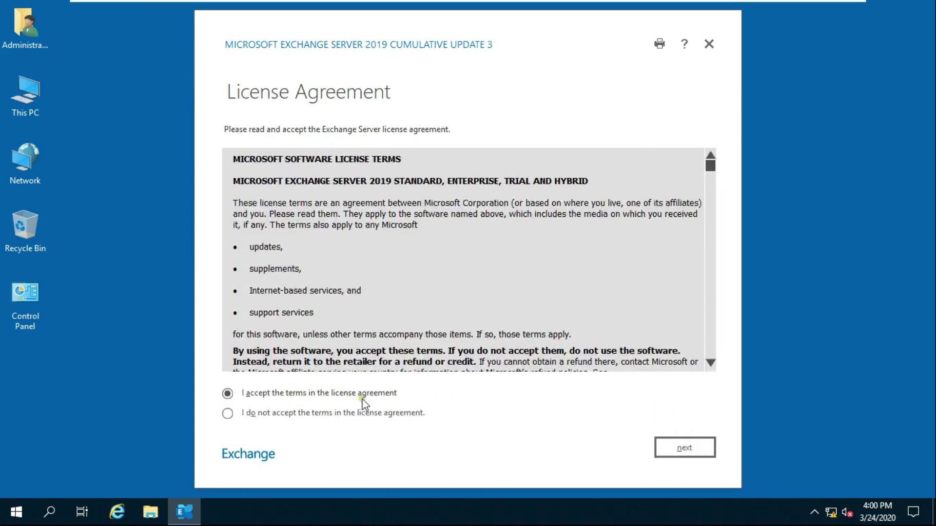
pyautogui.click(704, 451)
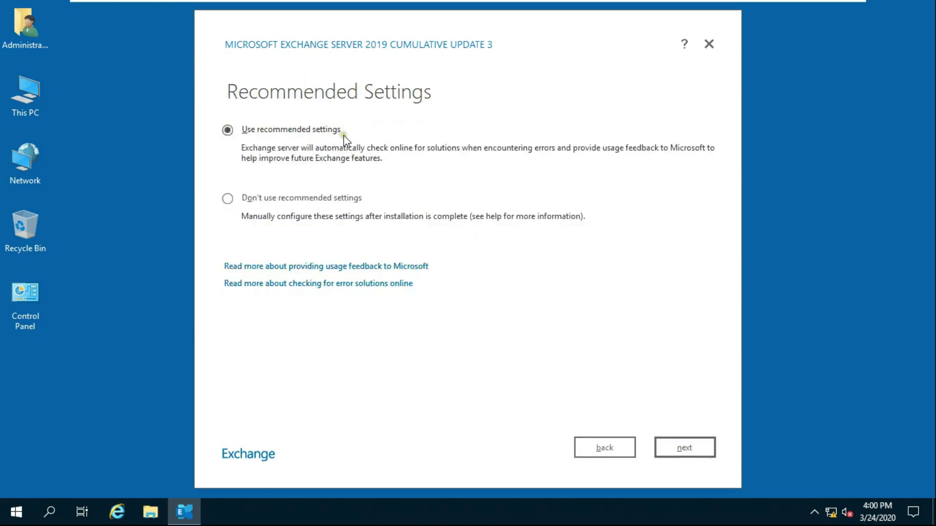
pyautogui.click(660, 444)
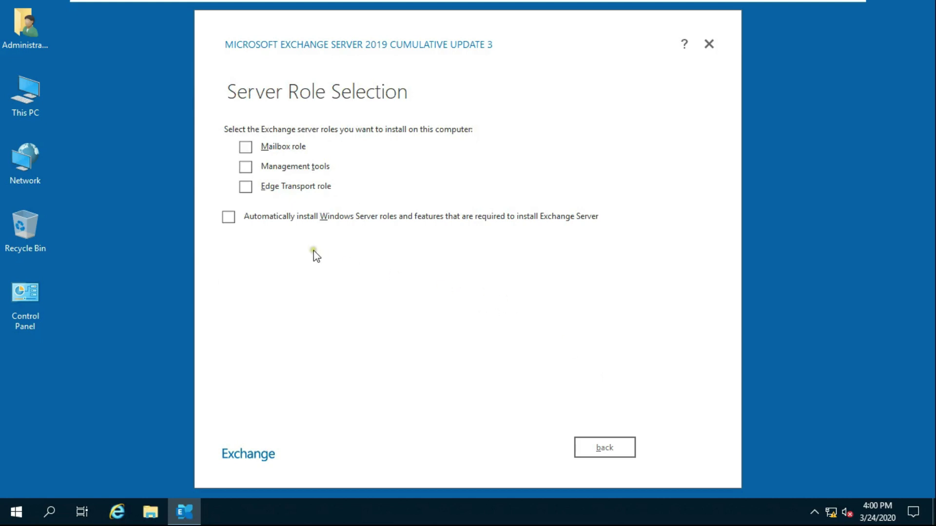
# Select the Mailbox role with automatic installation of required Windows Server roles and features, and accept the default installation path.
pyautogui.click(247, 148)
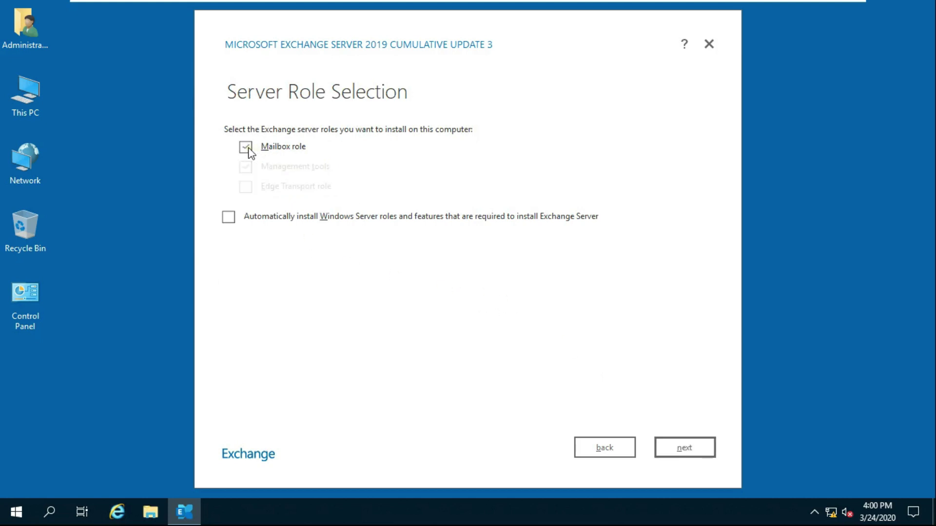
pyautogui.click(227, 216)
pyautogui.click(679, 450)
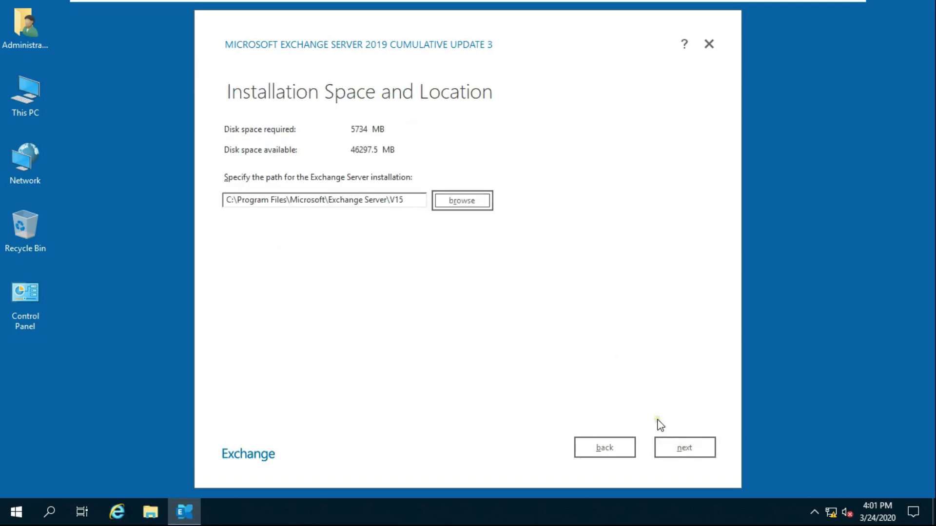
pyautogui.click(680, 450)
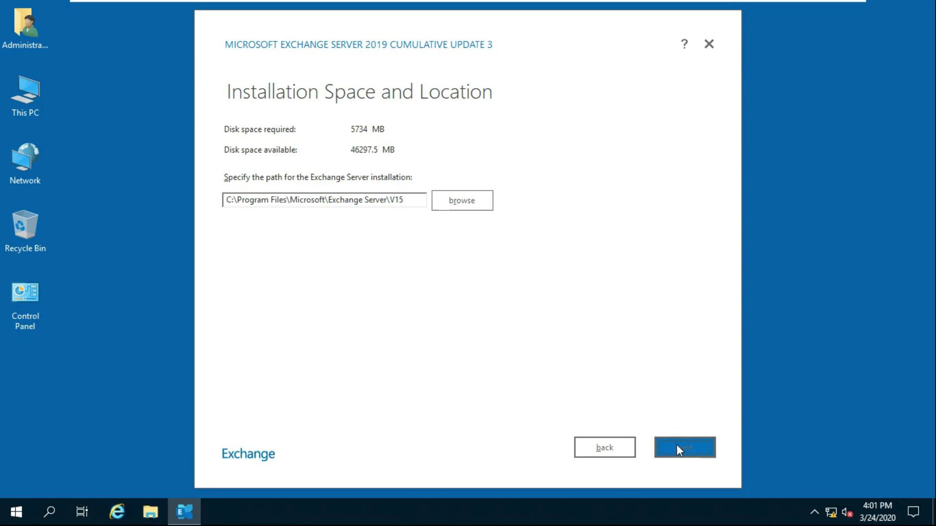
# Name the Exchange organization Vinayak Organization.
pyautogui.click(246, 147)
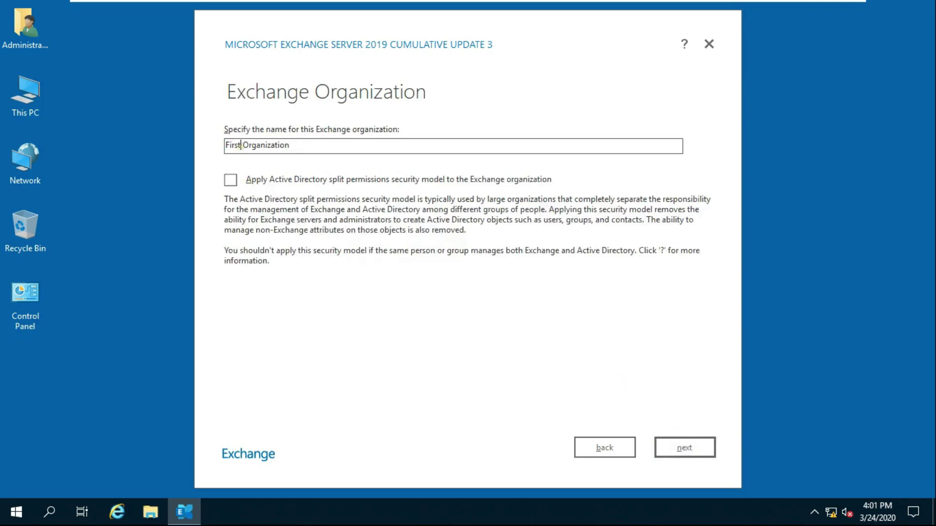
pyautogui.press('BackSpace')
pyautogui.press('BackSpace')
pyautogui.press('BackSpace')
pyautogui.press('BackSpace')
pyautogui.press('BackSpace')
pyautogui.write('Vinayak')
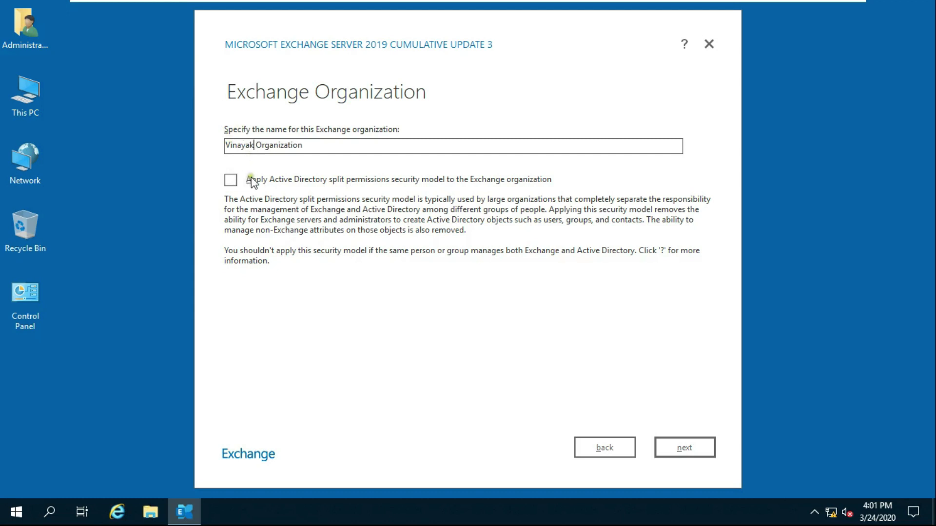
# Continue with malware scanning left enabled and finish the Exchange Server setup once the installation is done.
pyautogui.click(679, 449)
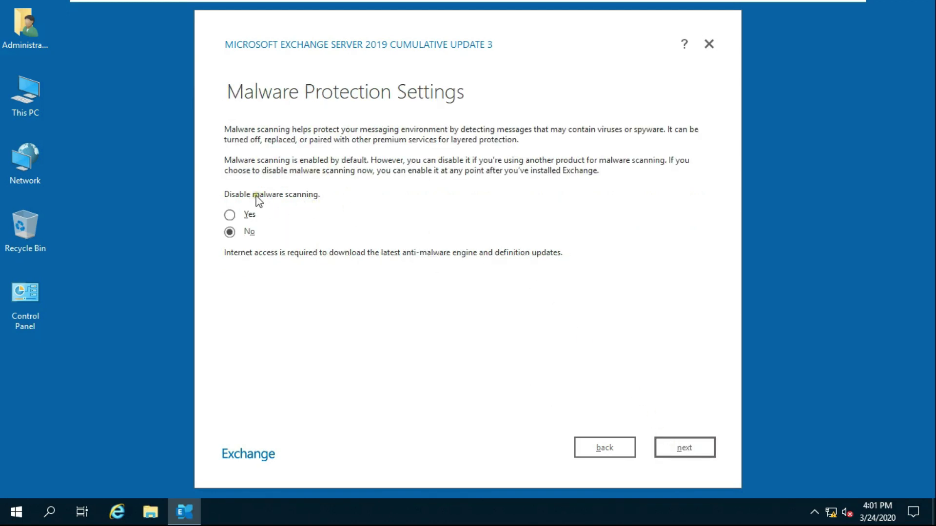
pyautogui.click(689, 444)
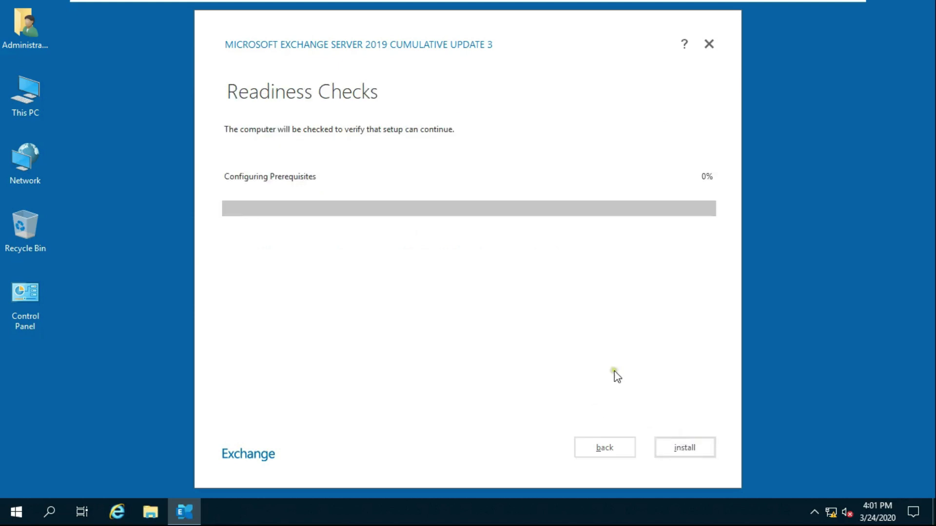
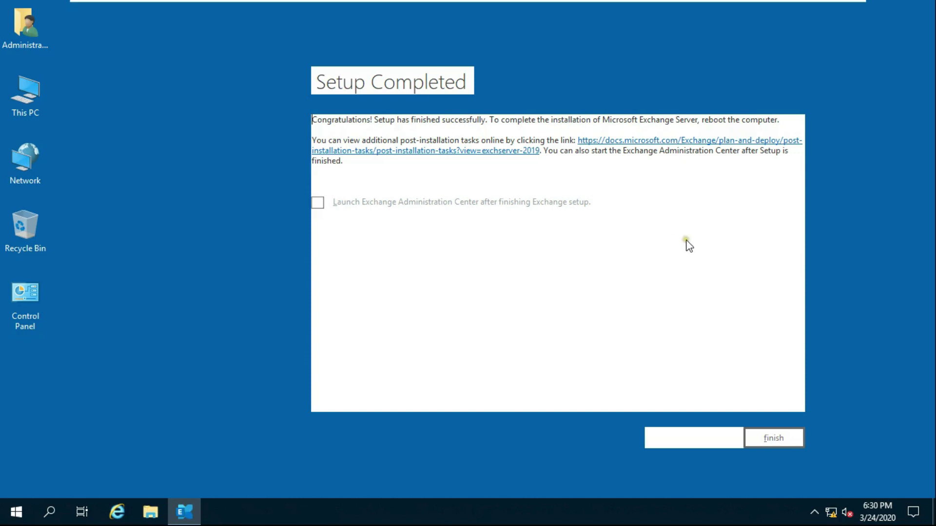
pyautogui.click(780, 437)
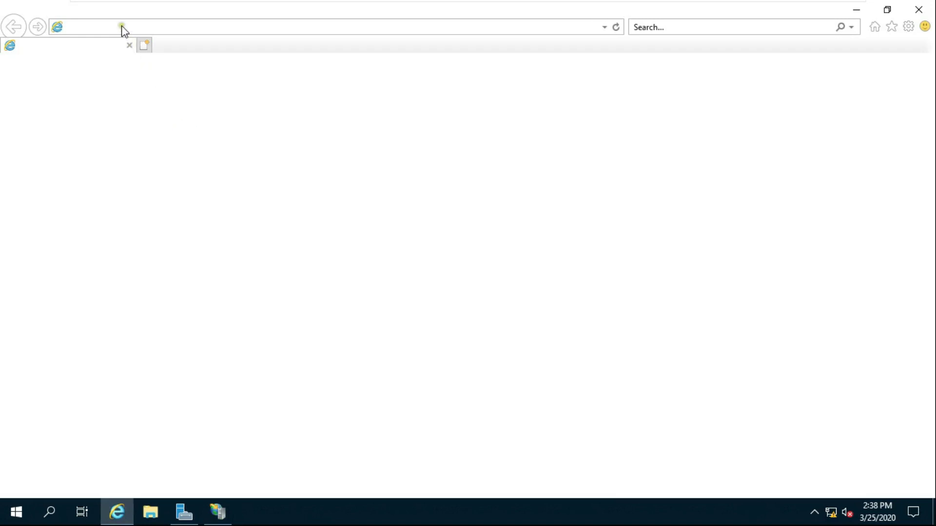
pyautogui.click(210, 29)
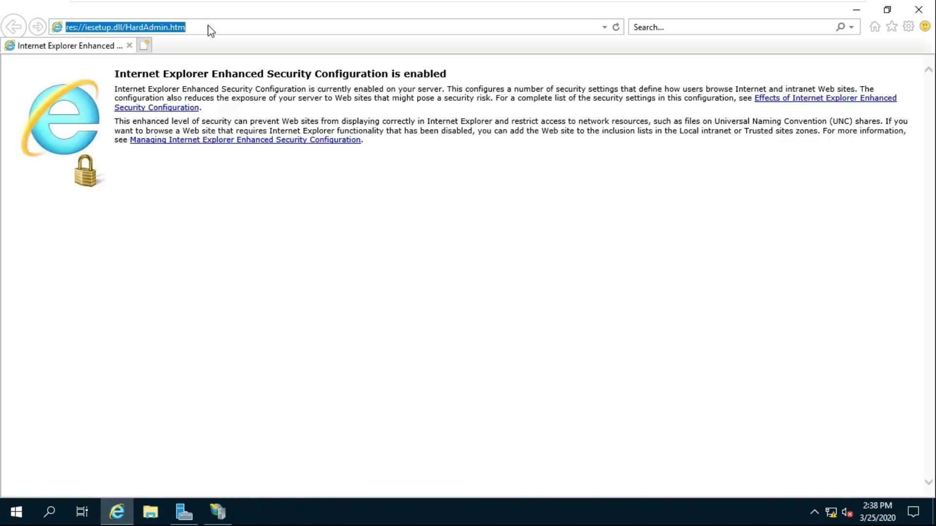
pyautogui.write('htt')
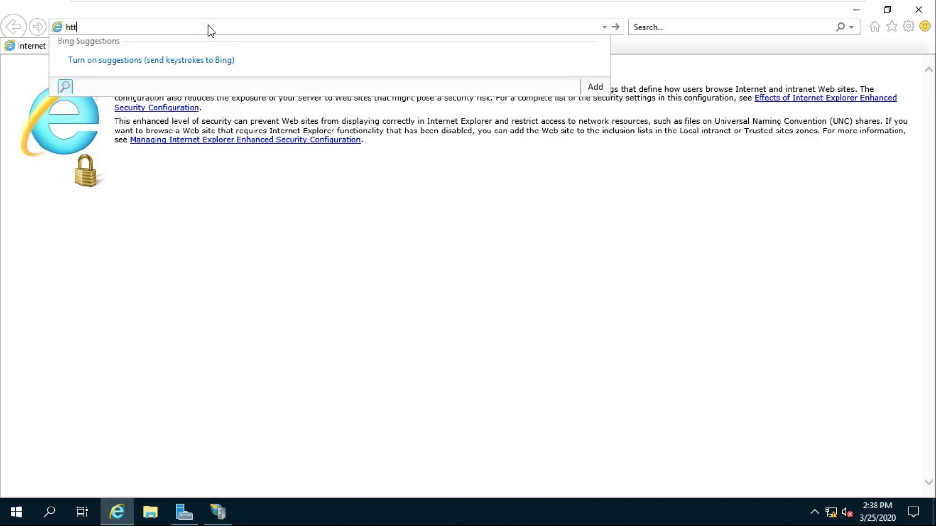
pyautogui.write('ps://')
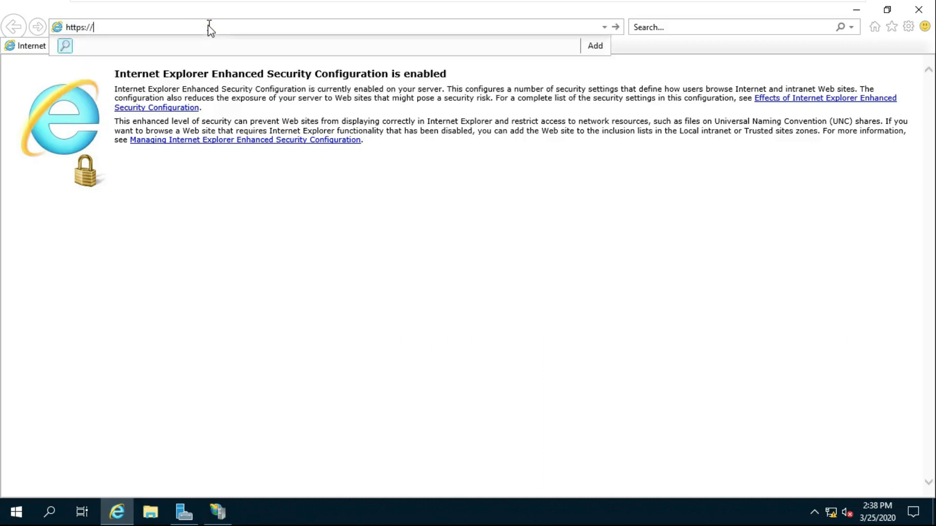
pyautogui.write('exserver')
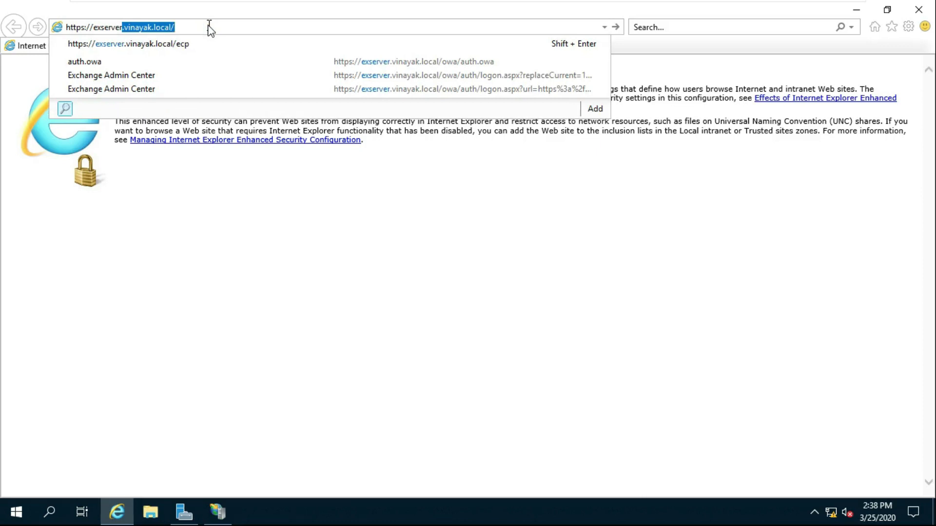
pyautogui.write('.vinayak.local/')
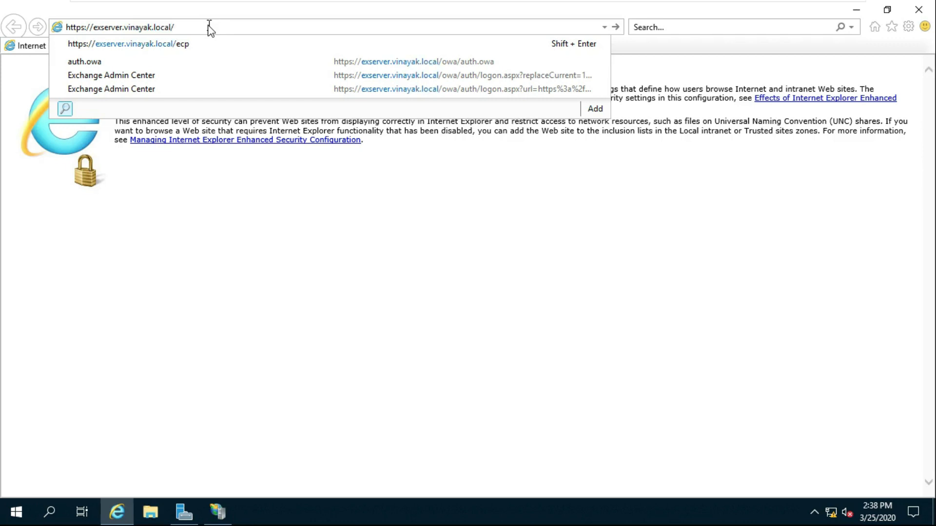
pyautogui.hotkey('shift', 'Return')
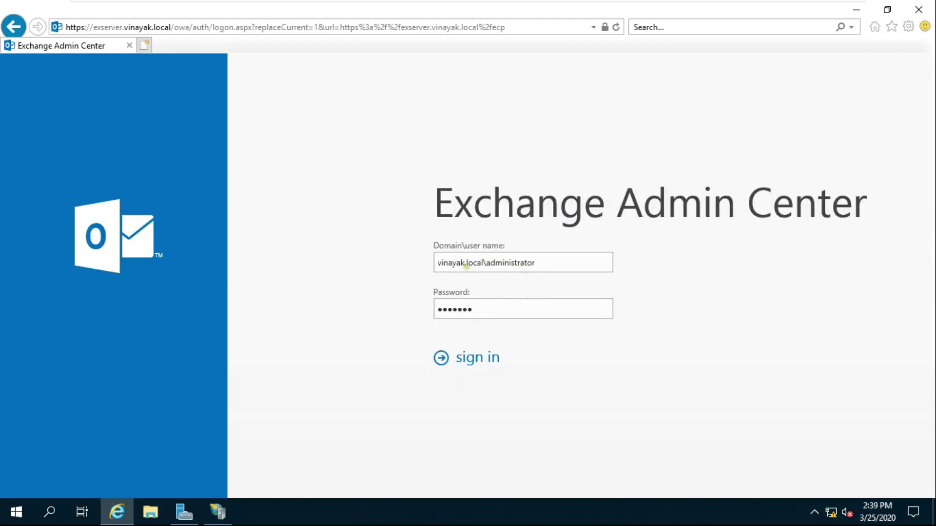
# Sign in to the Exchange Admin Center with the prefilled domain administrator credentials.
pyautogui.moveTo(437, 263); pyautogui.dragTo(536, 264)
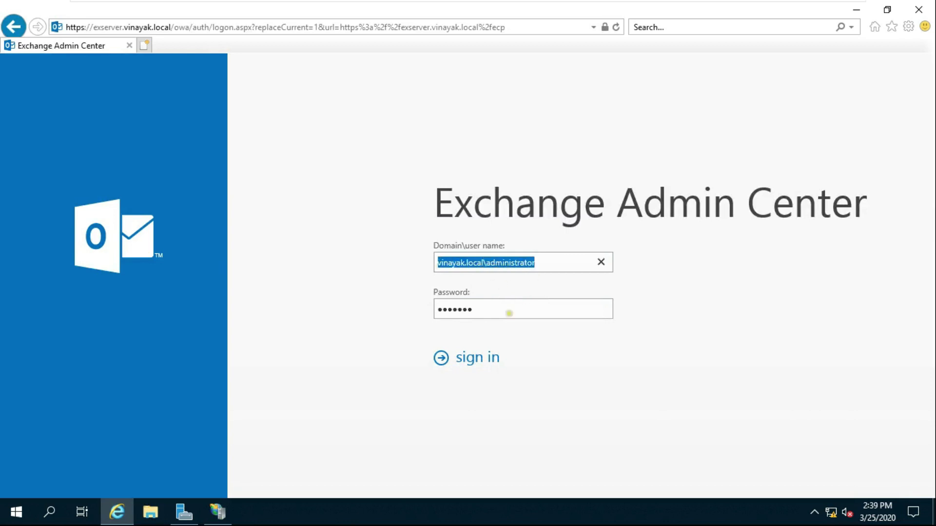
pyautogui.click(485, 310)
pyautogui.click(466, 361)
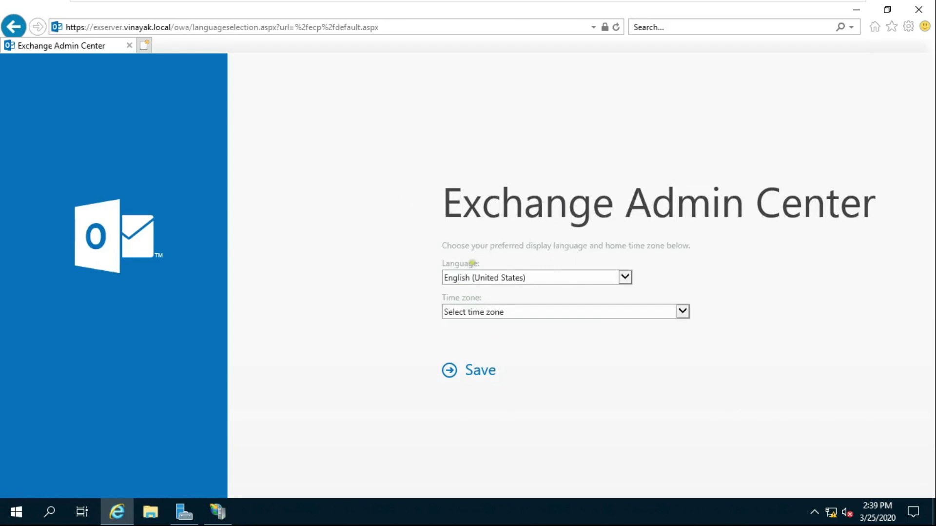
# Keep English (United States) as the language, set the time zone to (UTC+05:30) Chennai, Kolkata, Mumbai, New Delhi, and save.
pyautogui.click(622, 279)
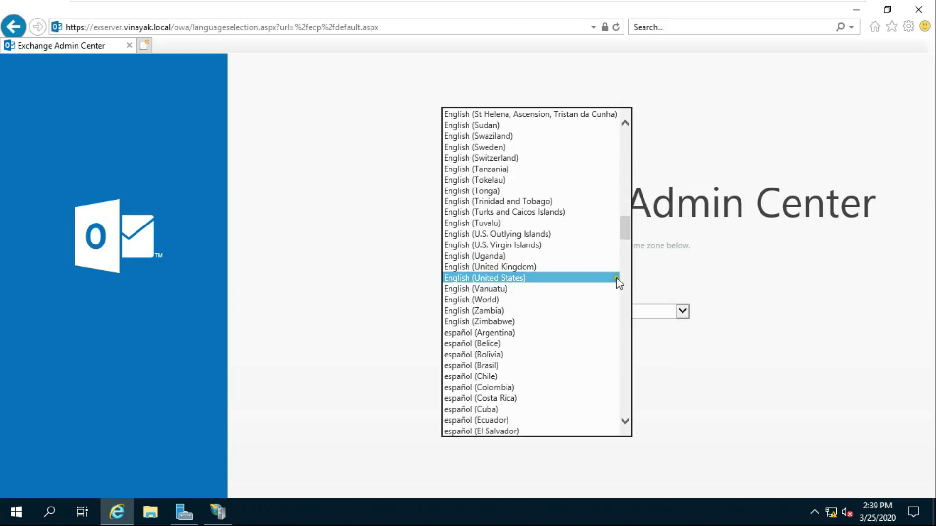
pyautogui.click(436, 268)
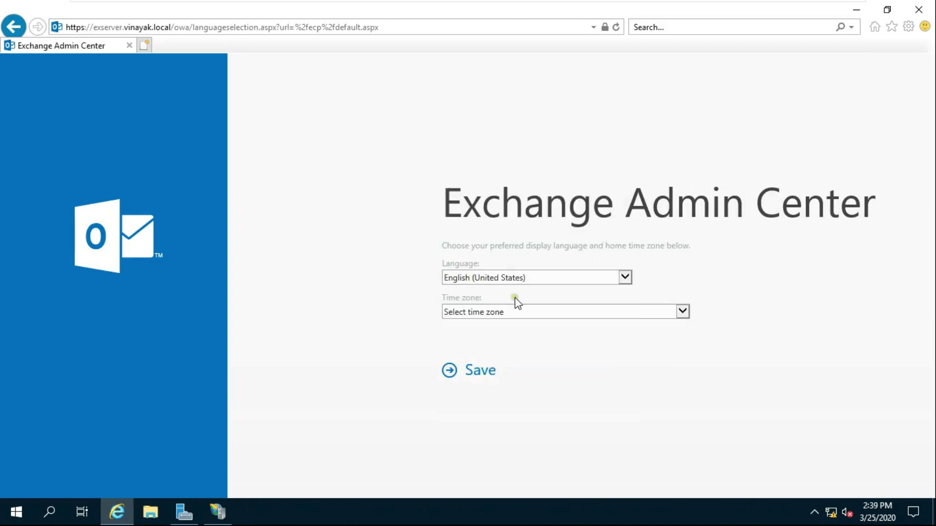
pyautogui.click(677, 313)
pyautogui.moveTo(683, 244); pyautogui.dragTo(695, 383)
pyautogui.click(603, 369)
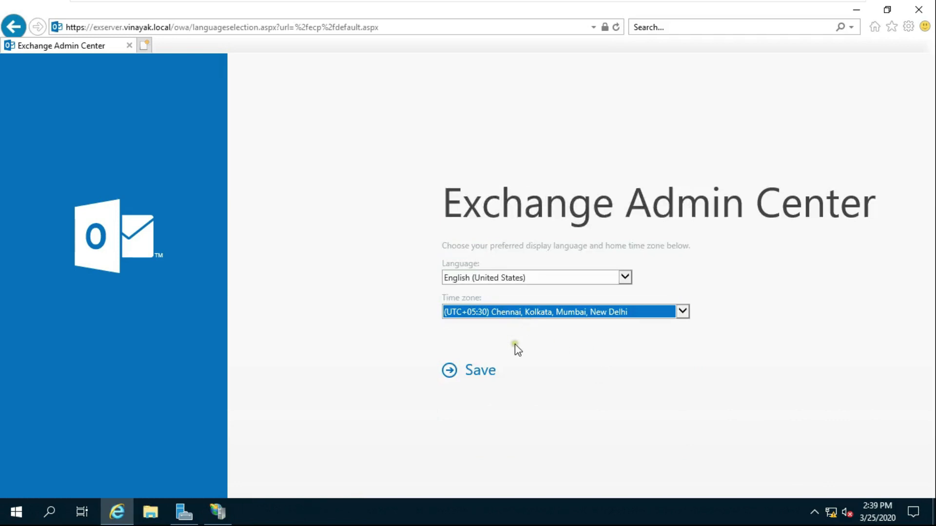
pyautogui.click(458, 374)
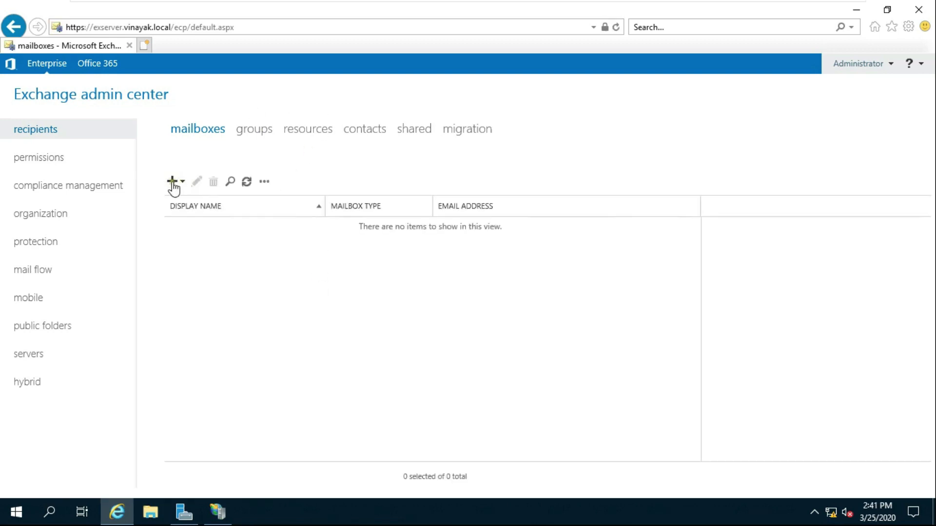
# Start a new user mailbox, enter the user's alias and choose to create it for a new user.
pyautogui.click(172, 182)
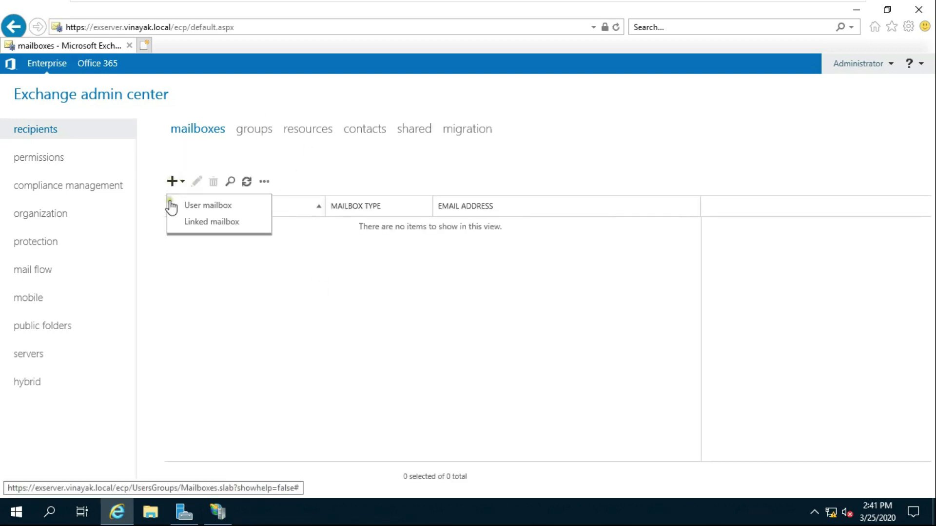
pyautogui.click(216, 211)
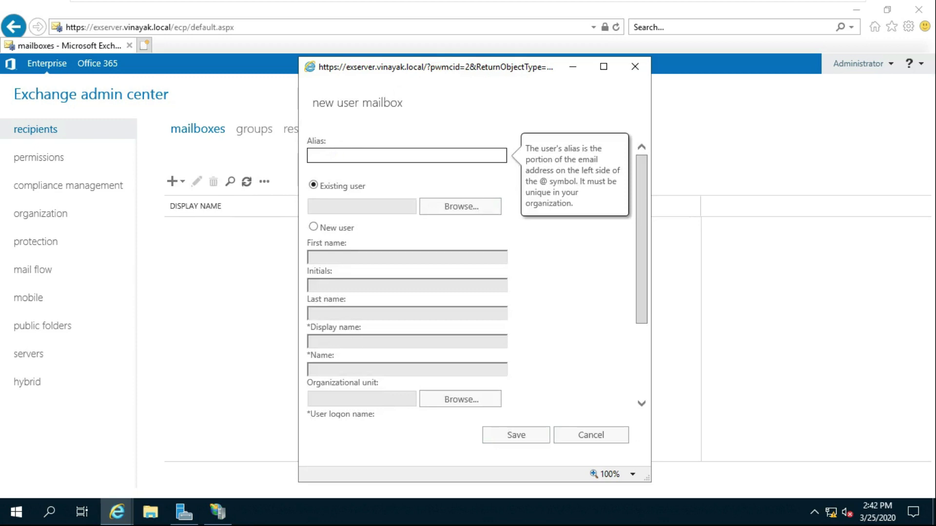
pyautogui.write('Rohit')
pyautogui.click(315, 227)
# Fill in the new user's first name and last name for the mailbox.
pyautogui.click(327, 256)
pyautogui.write('Rohi')
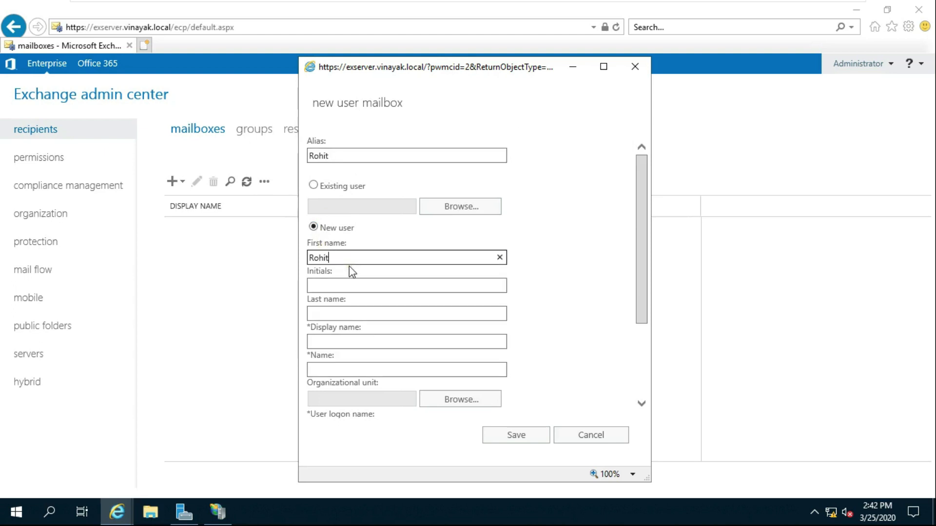
pyautogui.click(343, 313)
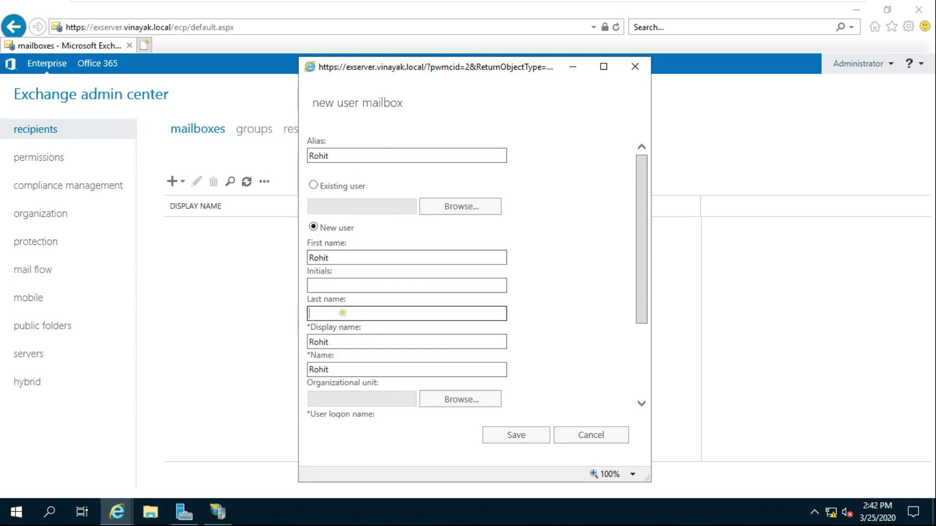
pyautogui.write('S')
pyautogui.press('Tab')
pyautogui.click(462, 311)
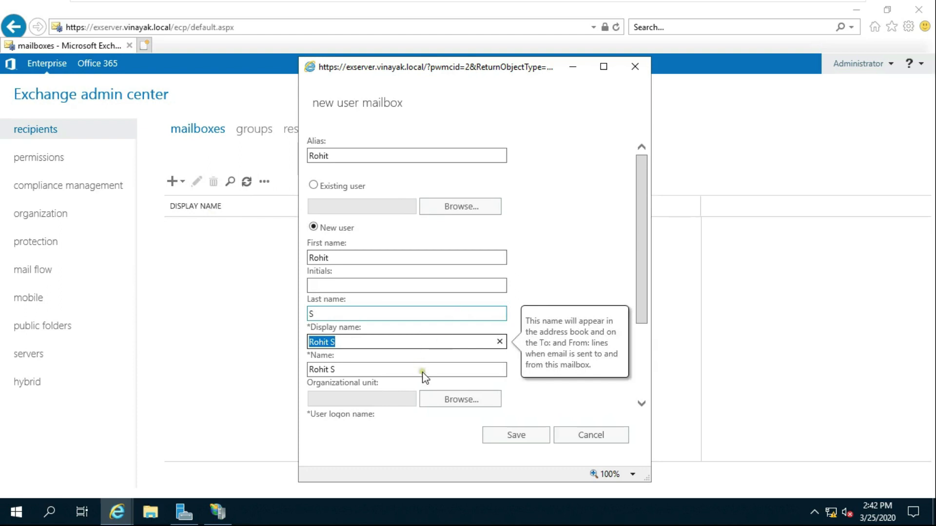
# Enter the user logon name in the vinayak.local domain, then enter and confirm the new account password.
pyautogui.scroll(-2, 604, 329)
pyautogui.moveTo(642, 302); pyautogui.dragTo(641, 359)
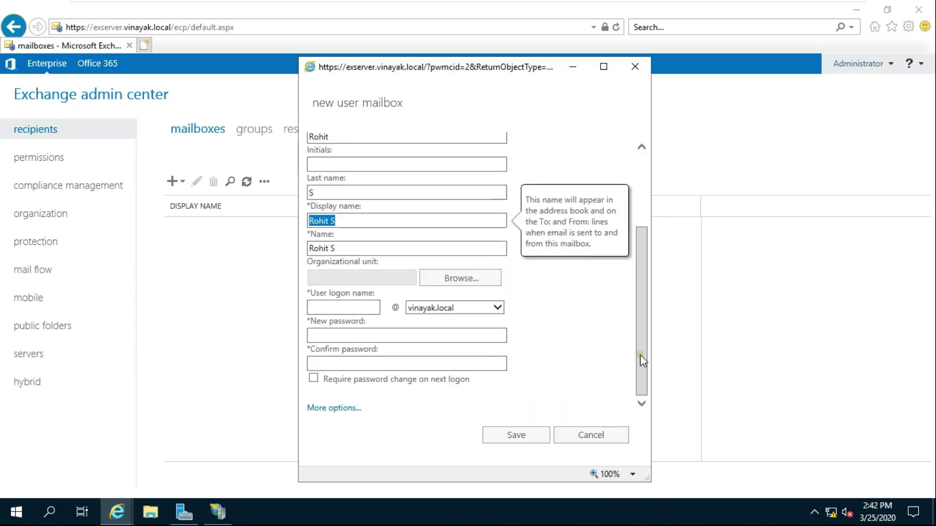
pyautogui.click(335, 306)
pyautogui.write('rohit')
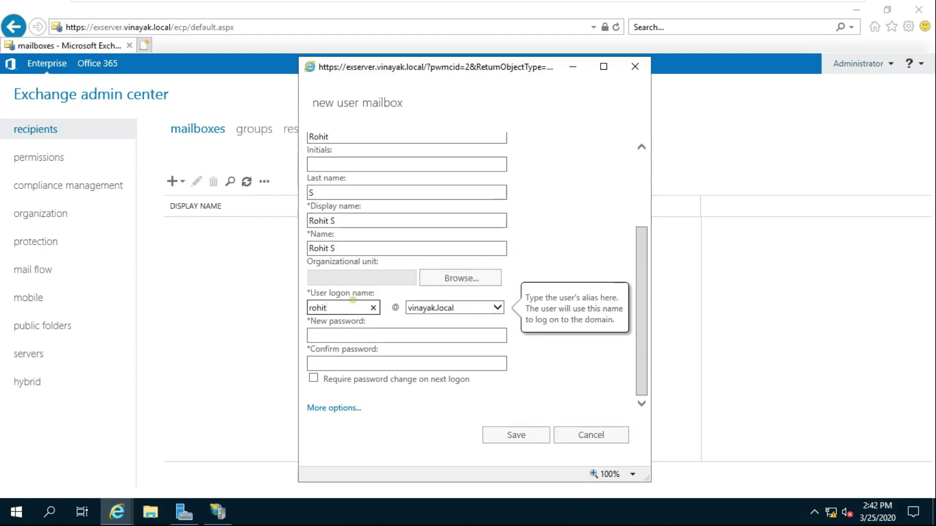
pyautogui.click(330, 336)
pyautogui.write('•••••••')
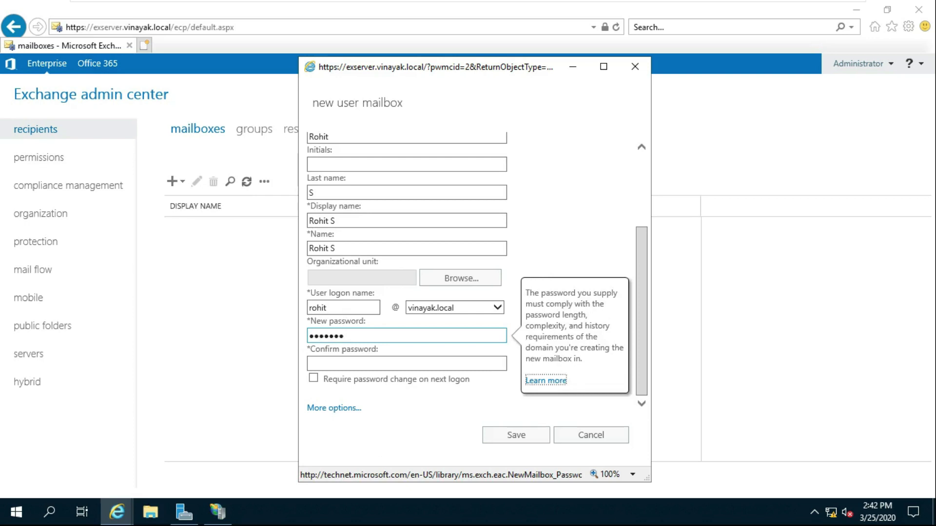
pyautogui.click(358, 364)
pyautogui.write('•••••••')
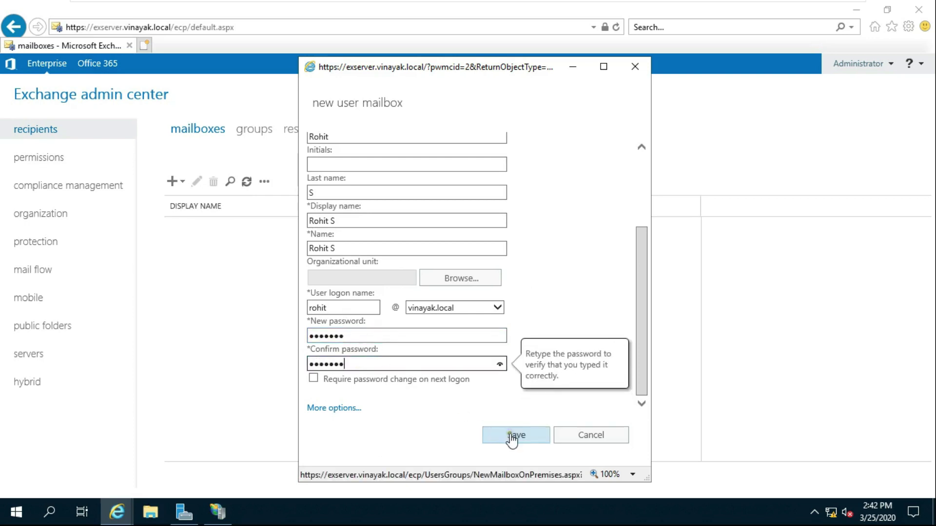
# Show the additional mailbox options, leave the mailbox database unspecified and save the new user mailbox.
pyautogui.click(325, 408)
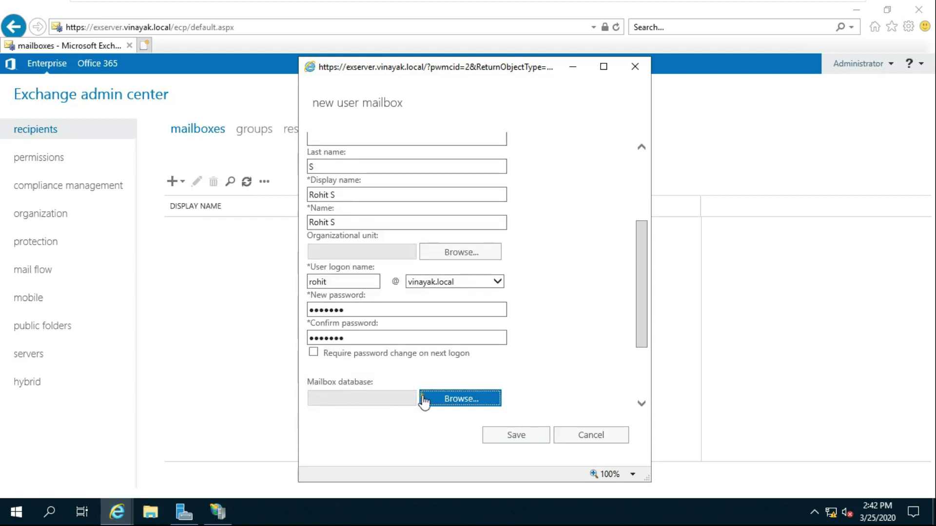
pyautogui.click(337, 399)
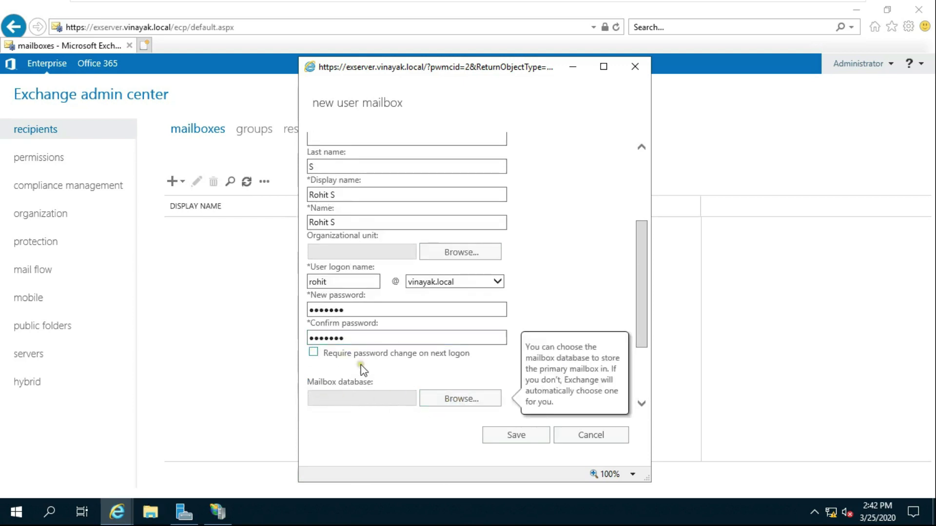
pyautogui.click(506, 434)
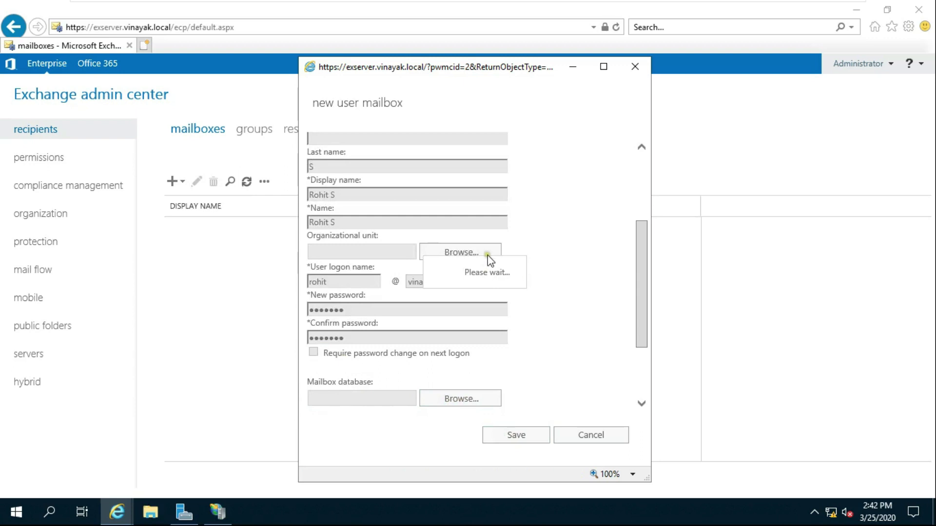